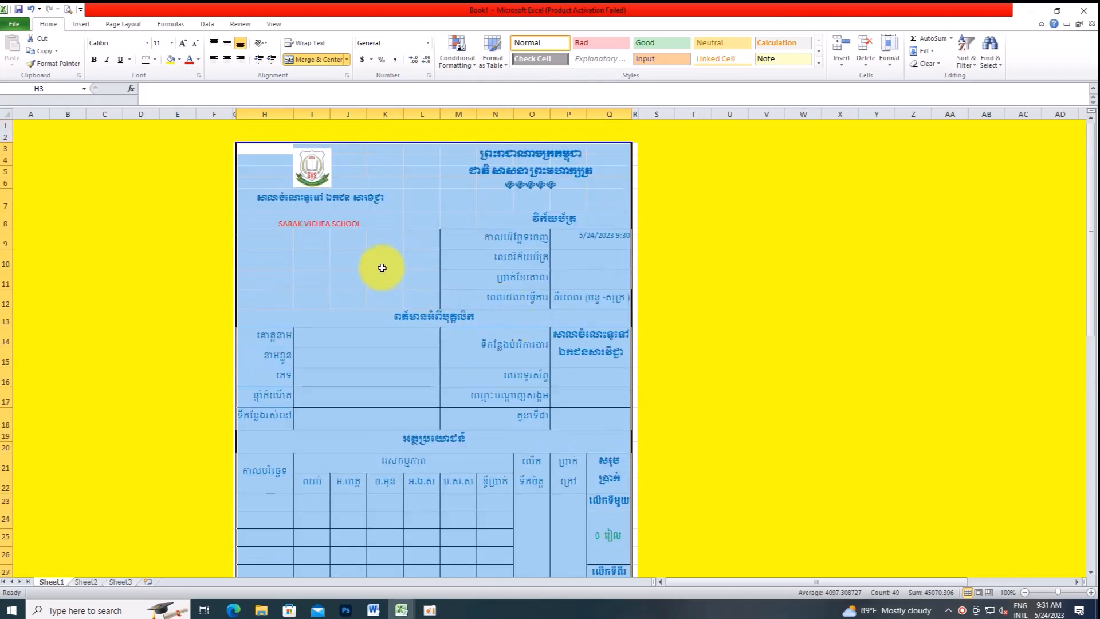
Step: Delete the receiver's name from cell P35 below the signature heading
left_click(418, 256)
scroll(496, 359, "down", 7)
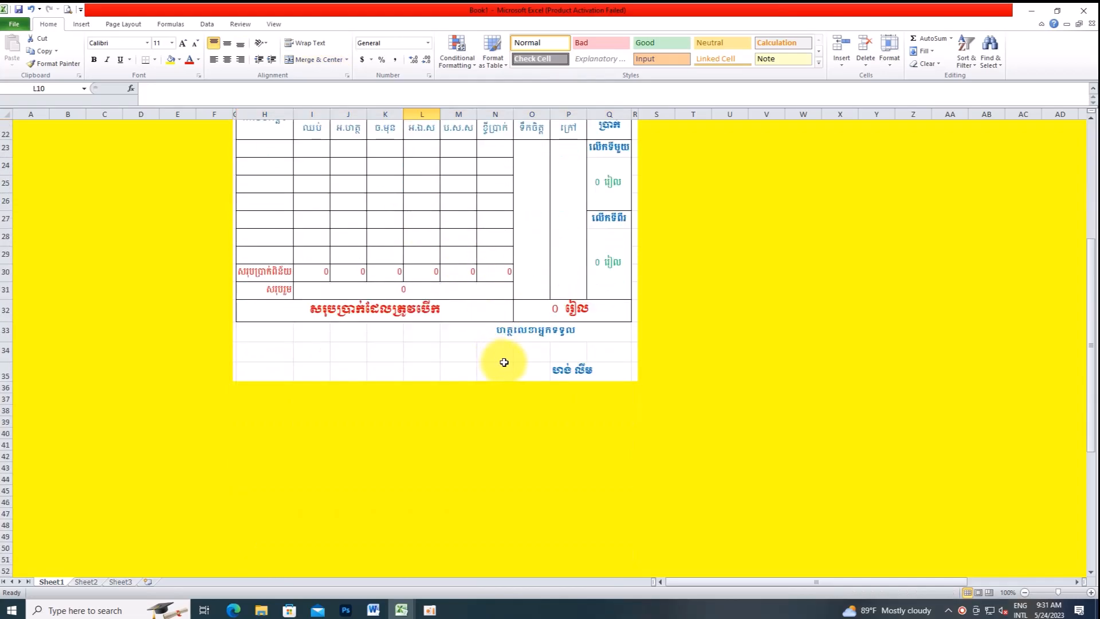
left_click(601, 369)
left_click(577, 373)
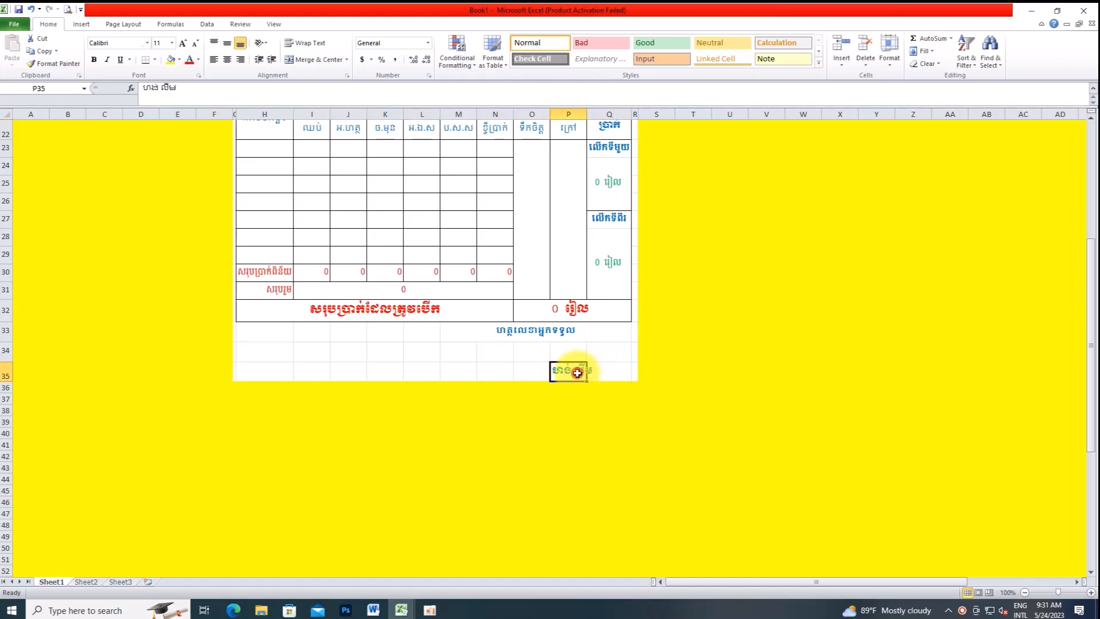
key("Delete")
left_click(599, 375)
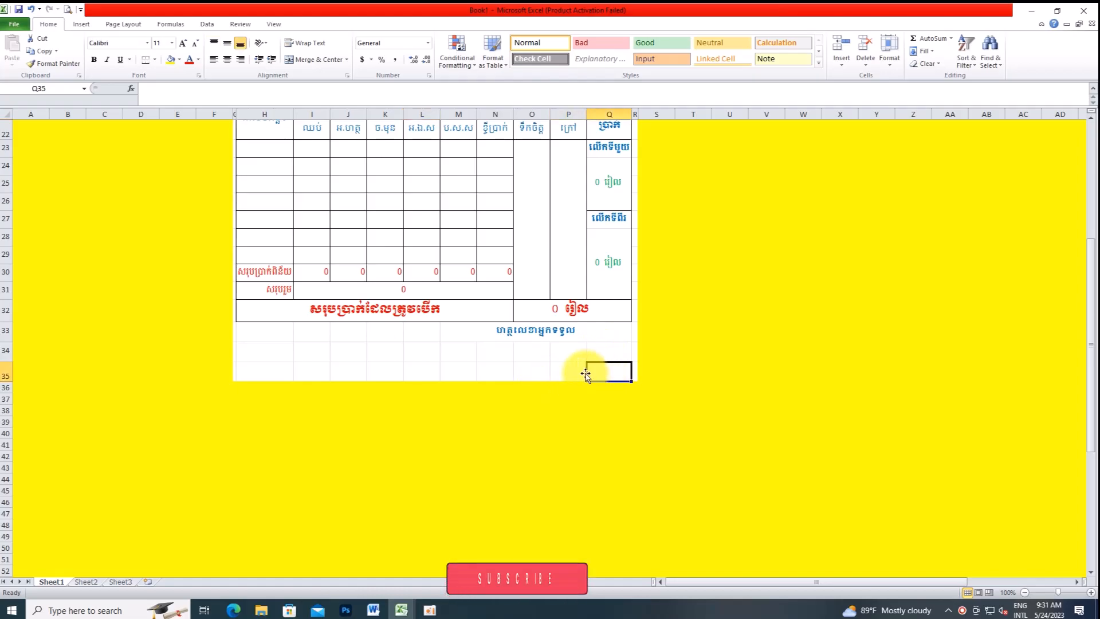
scroll(512, 308, "up", 7)
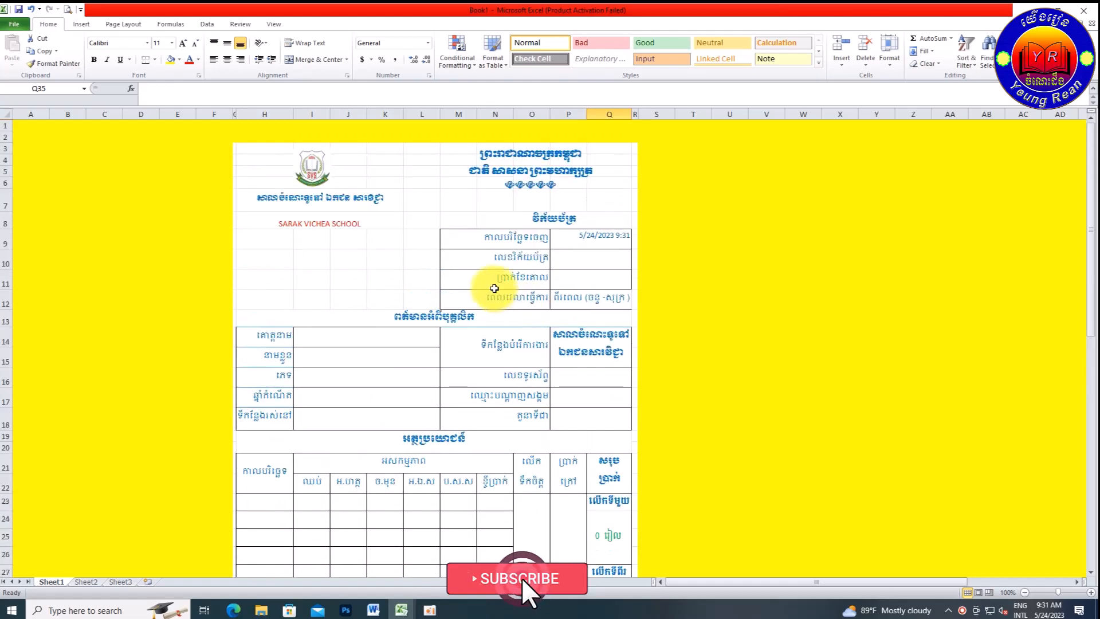
Step: Recommit the =NOW() formula in P9 so the issue date refreshes to 5/24/2023 9:32
left_click(572, 243)
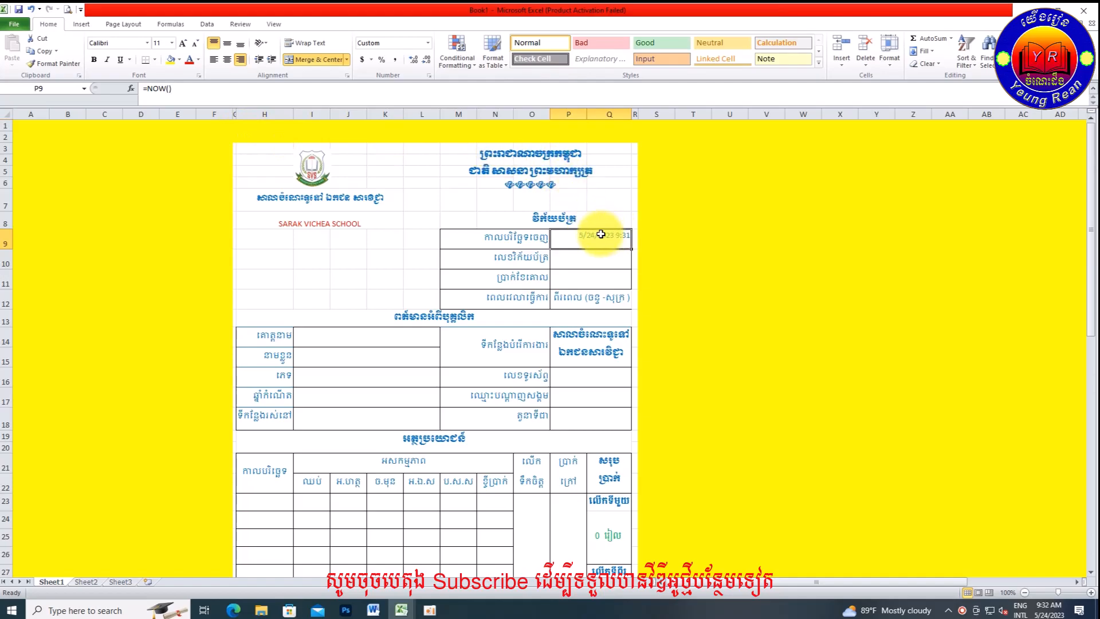
left_click_drag(194, 89, 140, 87)
left_click(297, 96)
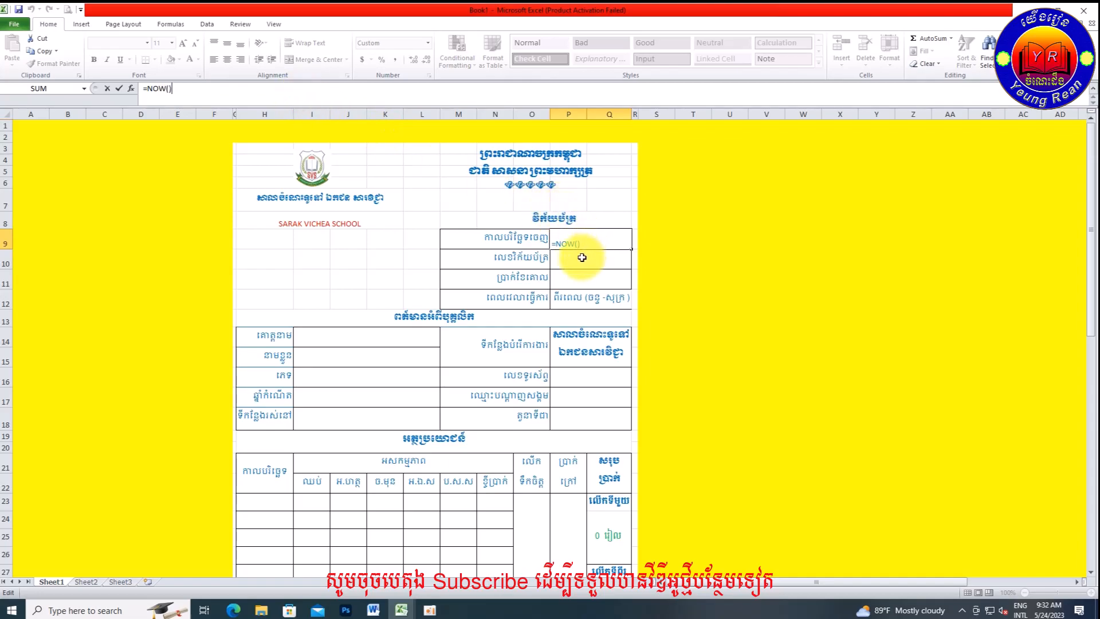
key("Return")
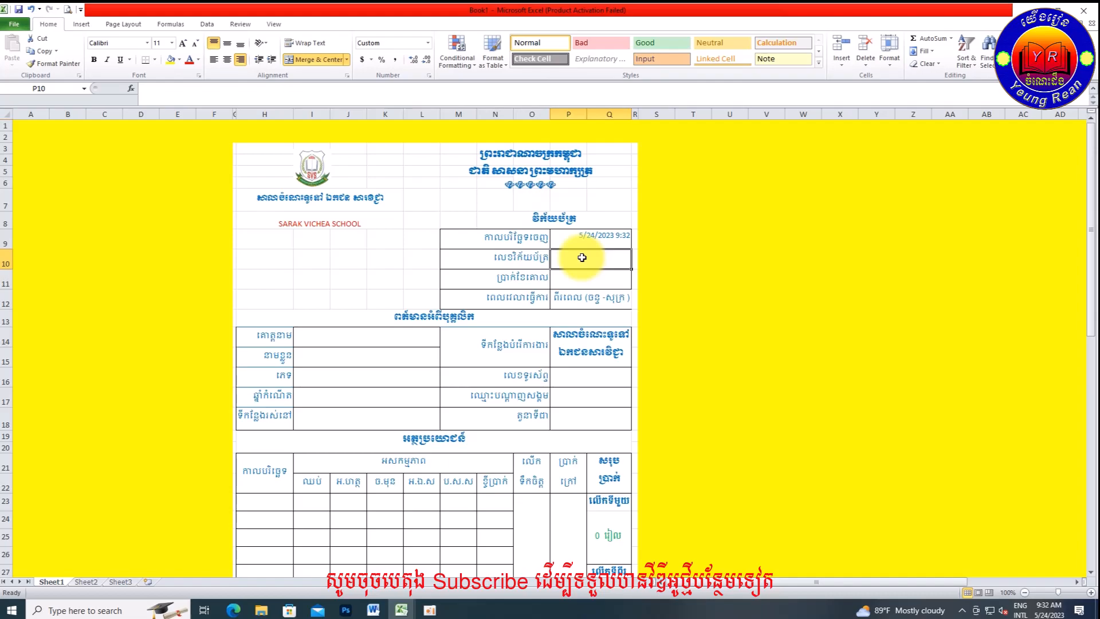
Step: Enter 1 in P10 so the receipt number shows SVS 000001
type("1")
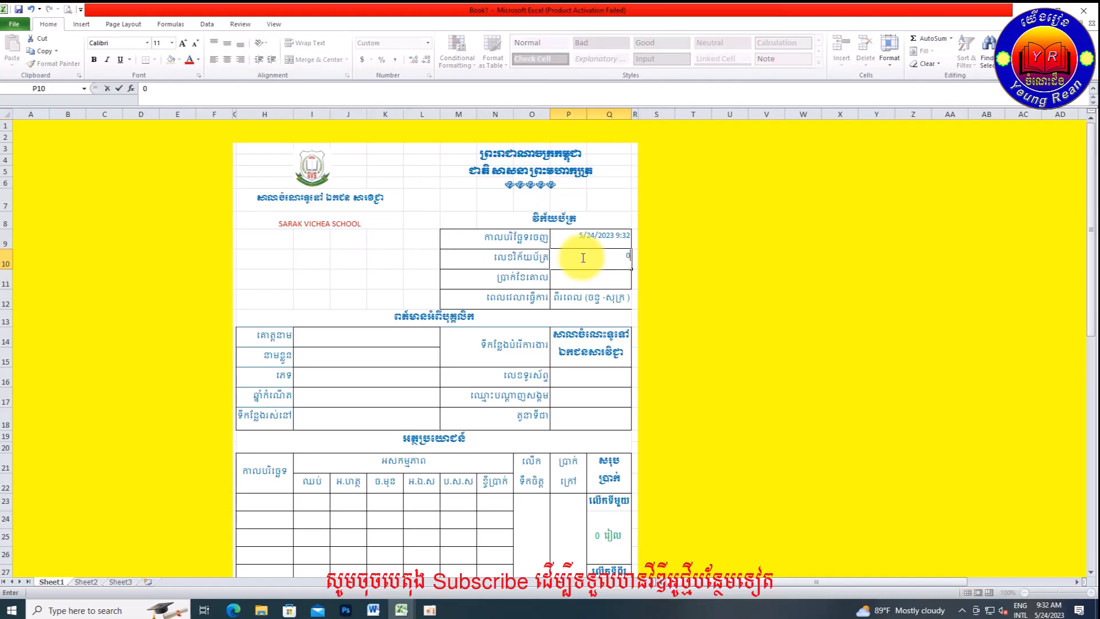
left_click(503, 266)
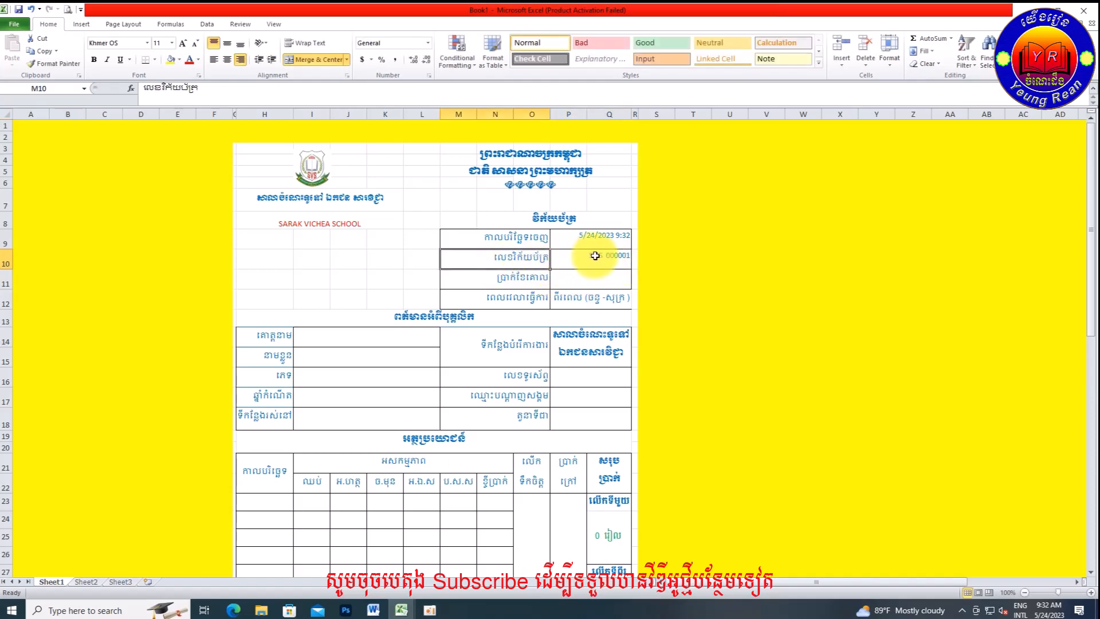
left_click(579, 279)
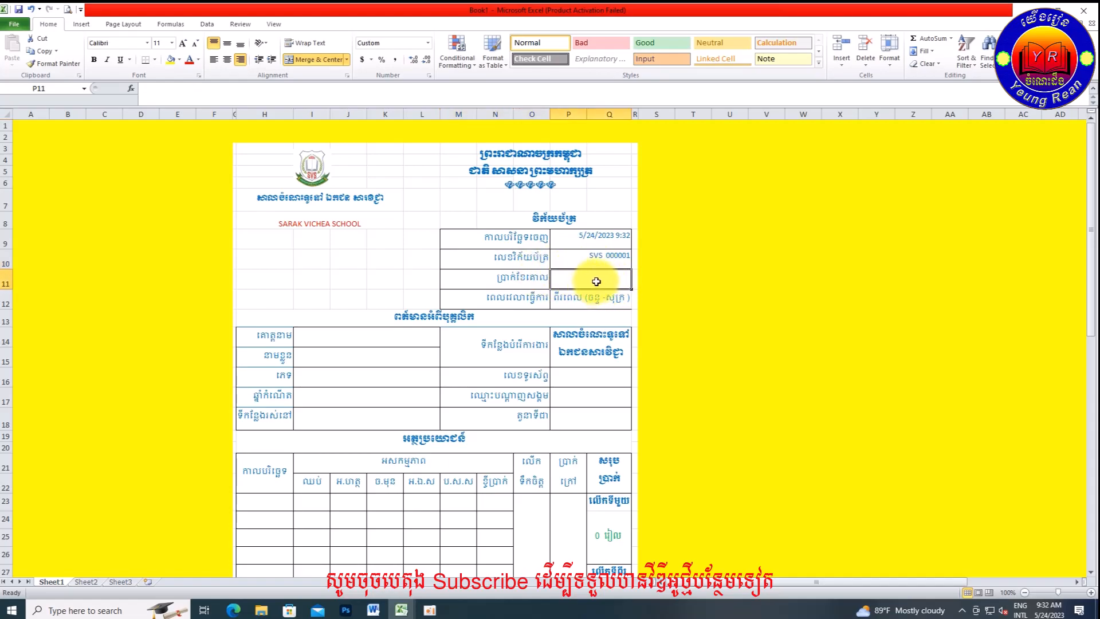
left_click(590, 256)
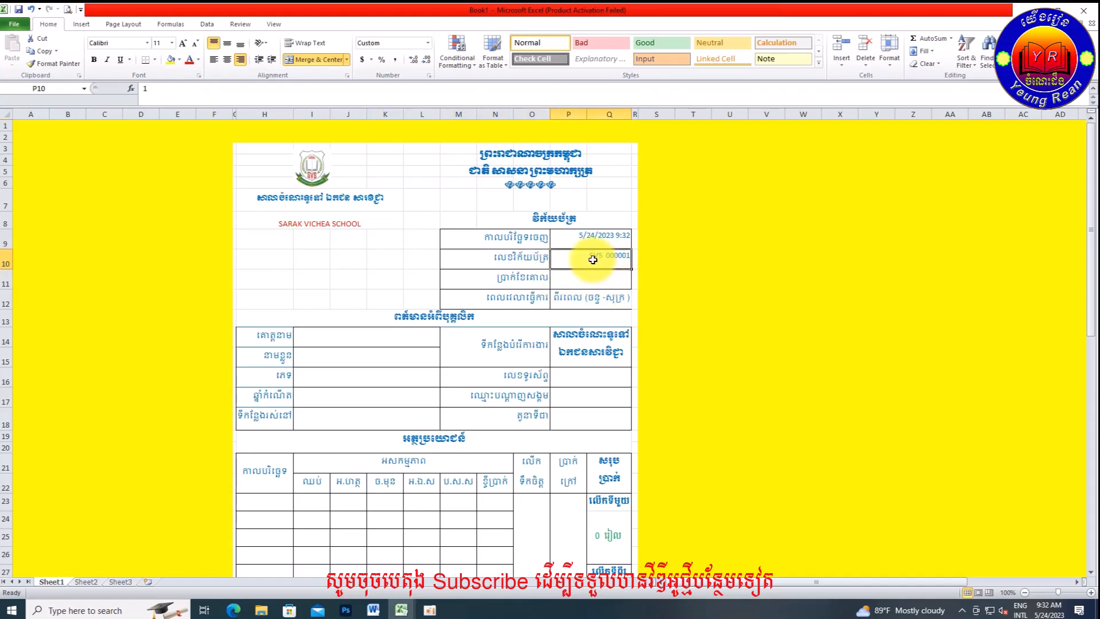
right_click(593, 260)
left_click(636, 416)
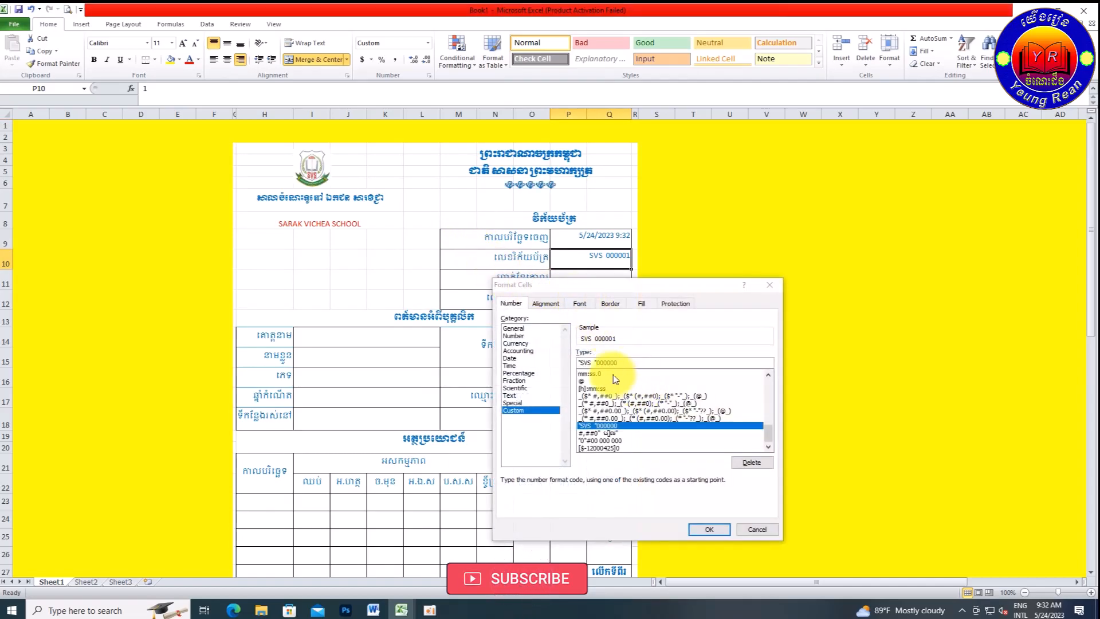
left_click(625, 363)
left_click_drag(624, 362, 567, 364)
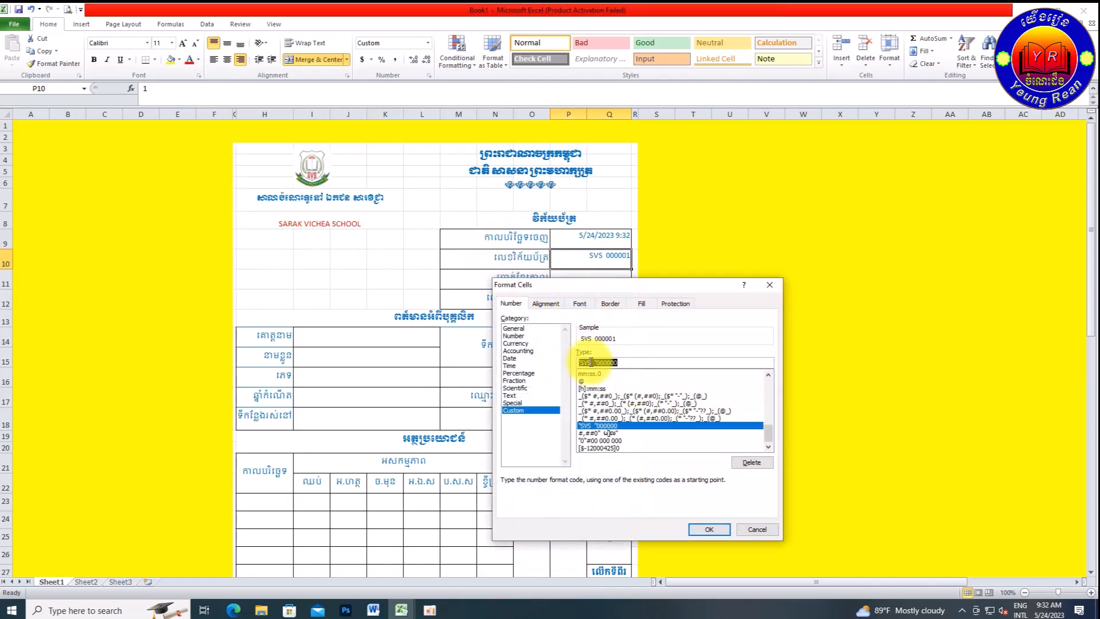
left_click(622, 362)
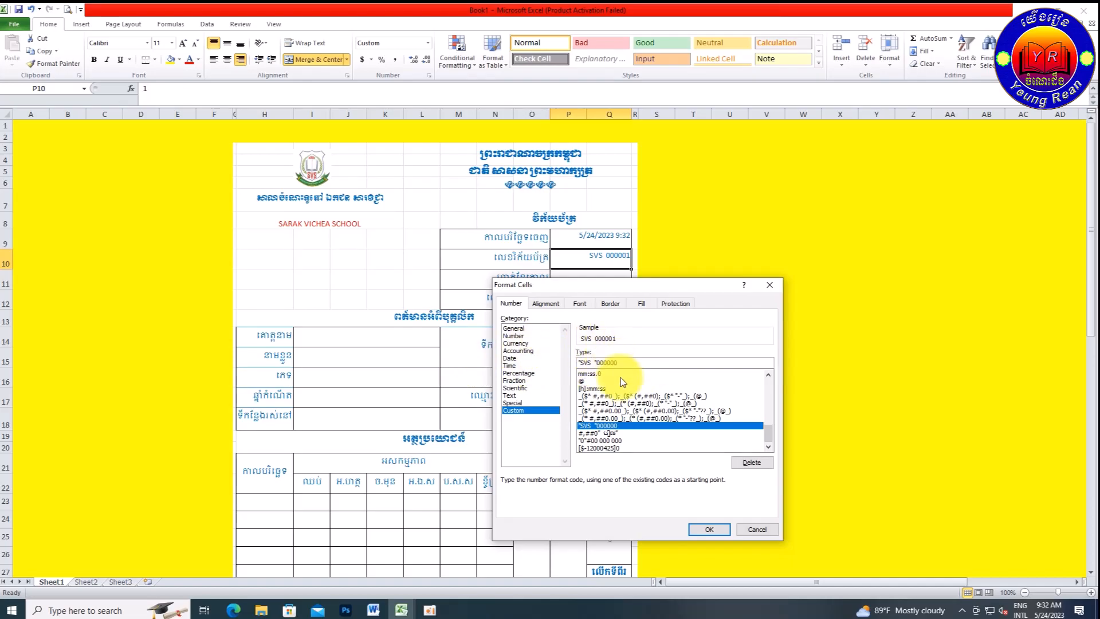
left_click(709, 528)
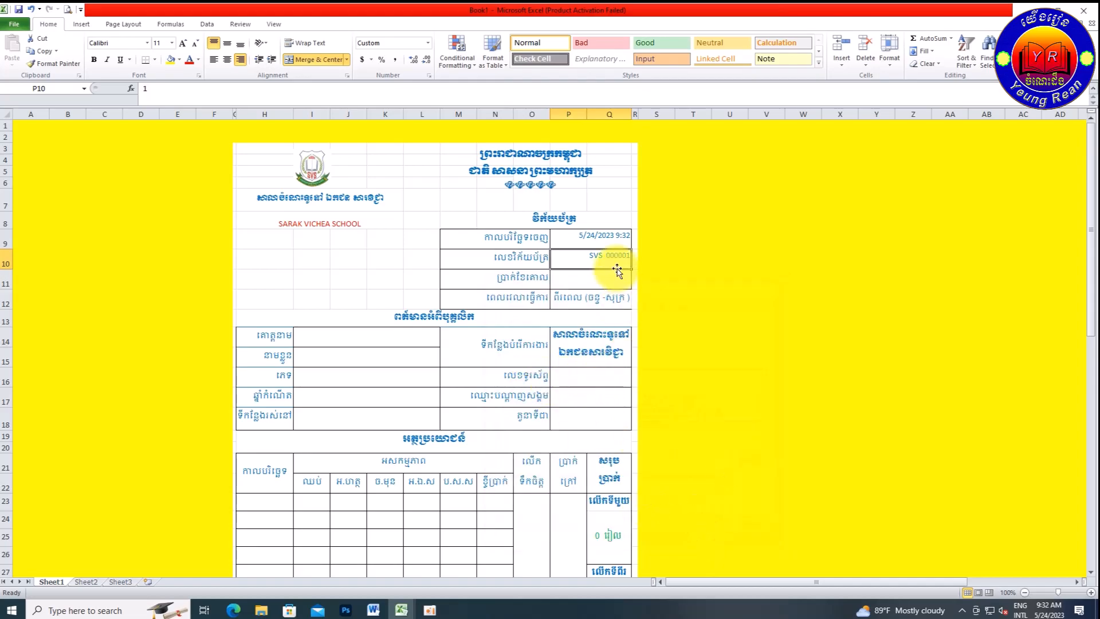
left_click(587, 278)
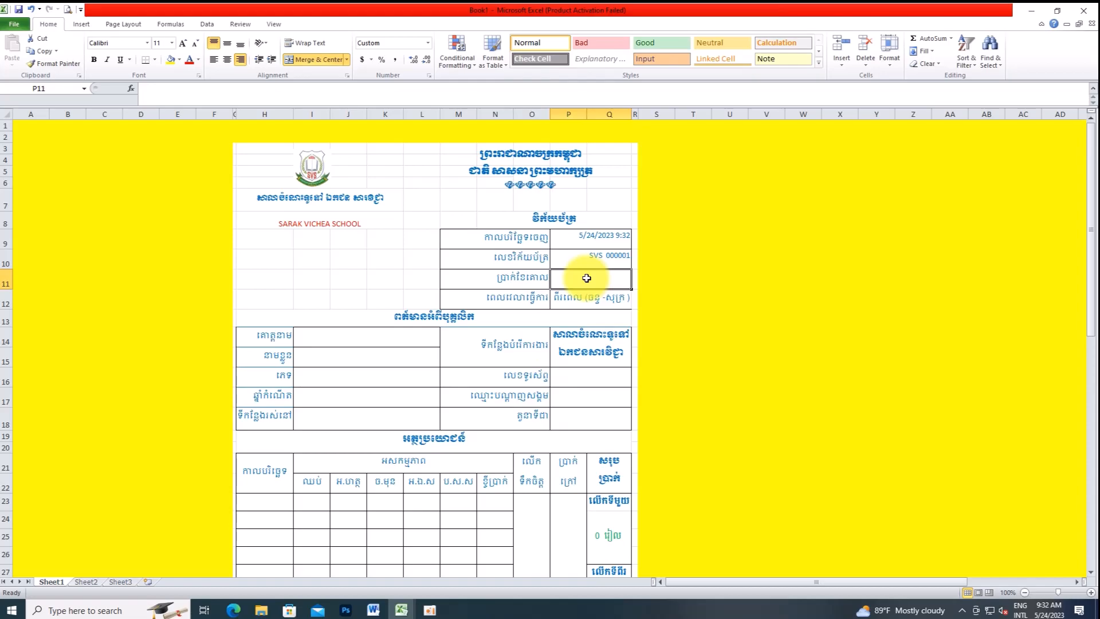
Step: Enter 800000 as the fee in P11 and check column Q's width
type("800000")
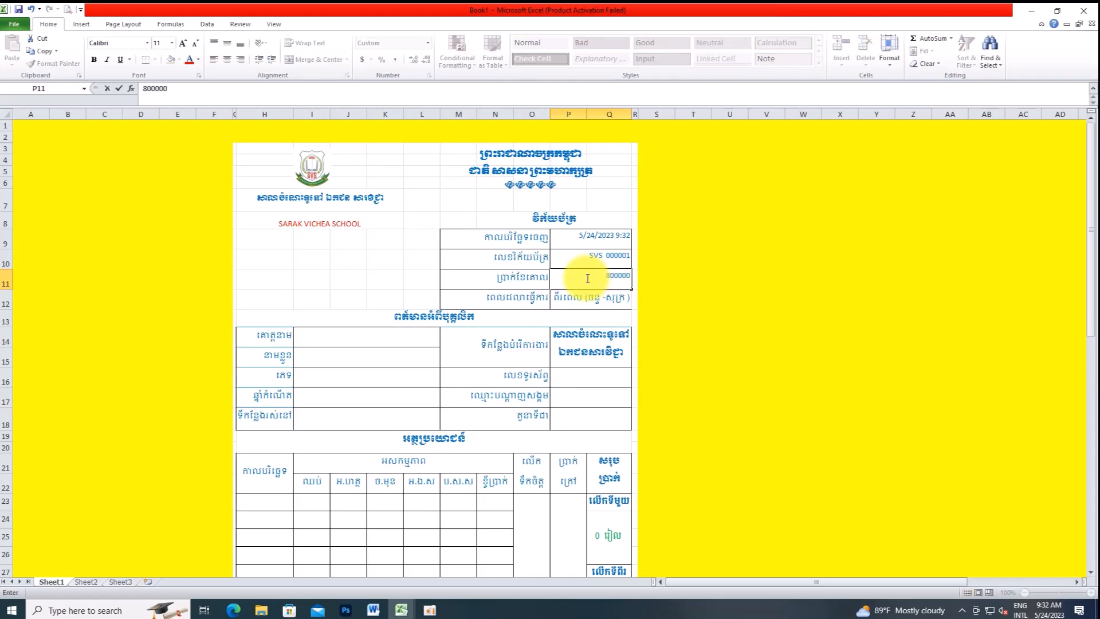
left_click(453, 275)
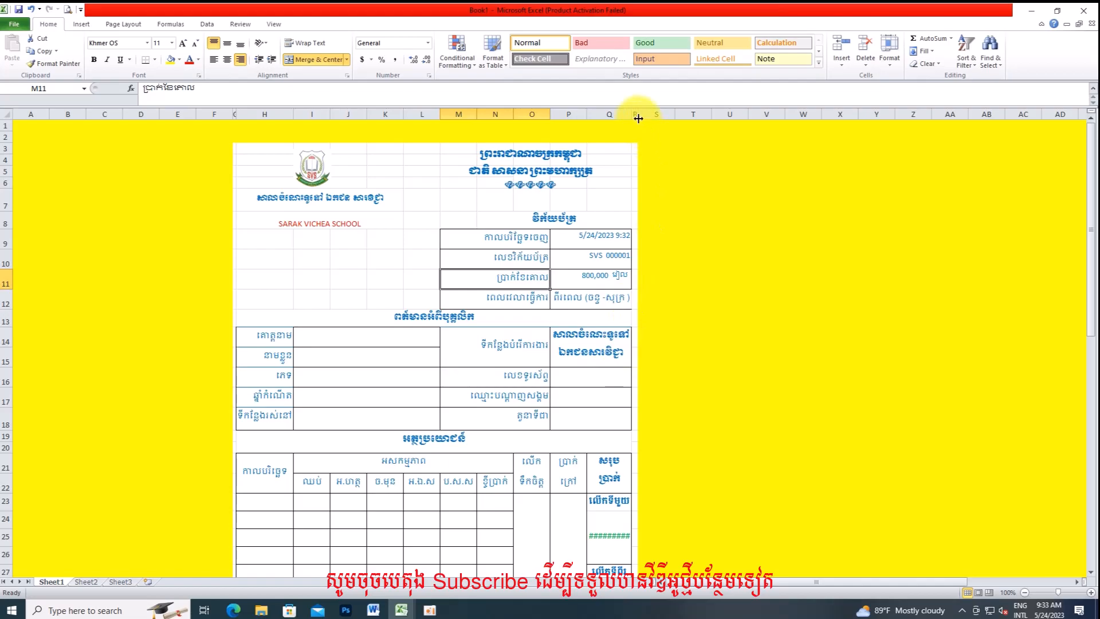
left_click_drag(630, 115, 629, 119)
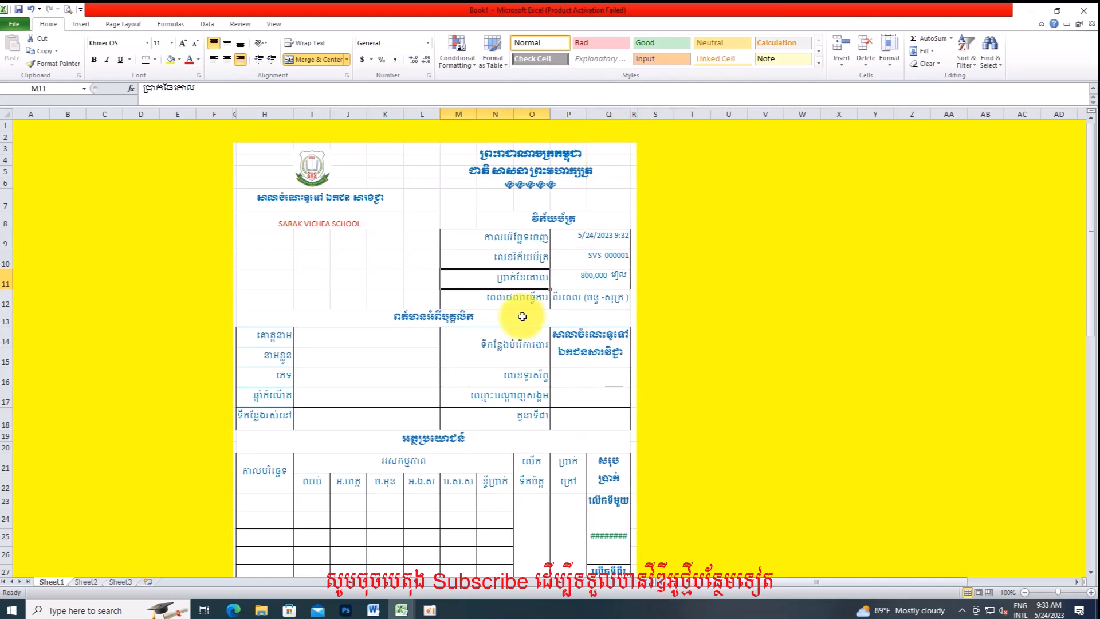
Step: Enter the student's name and surname in rows 14 and 15
left_click(370, 337)
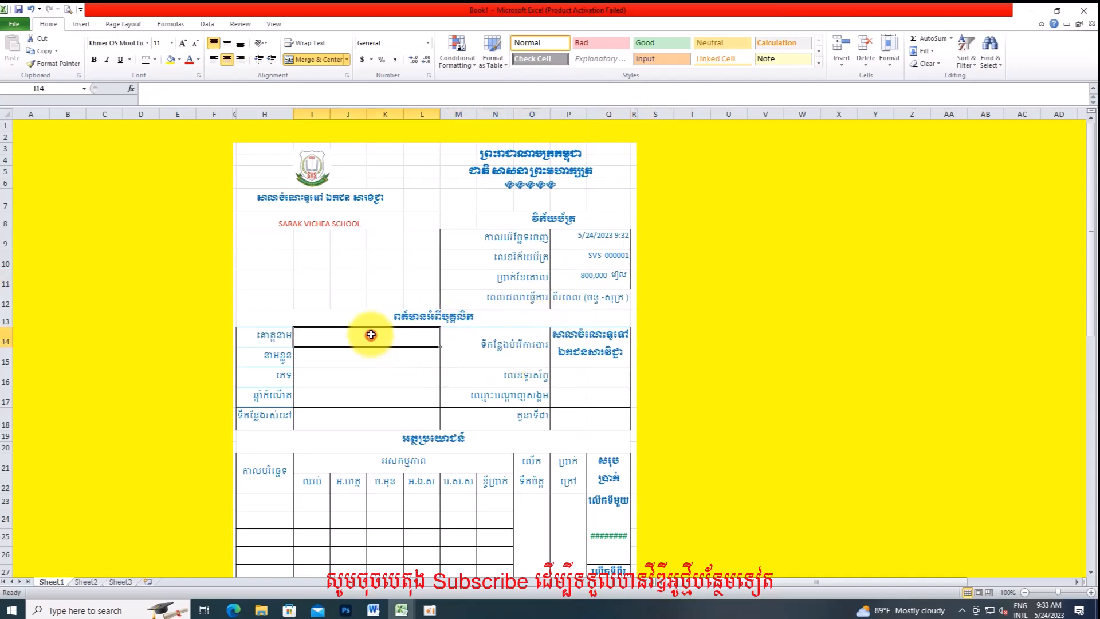
type("G")
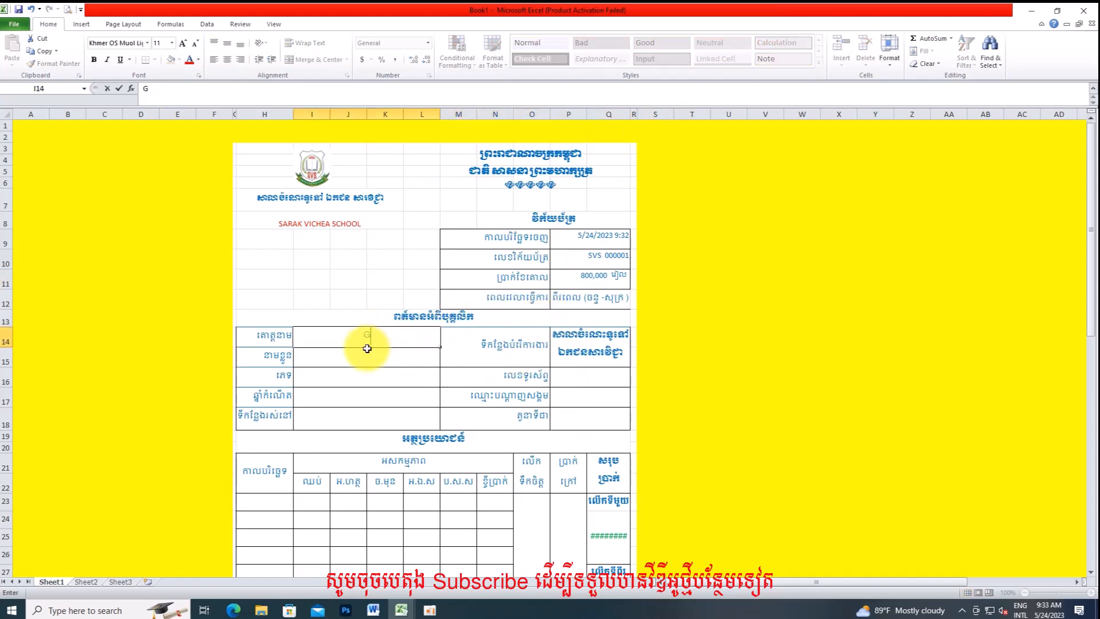
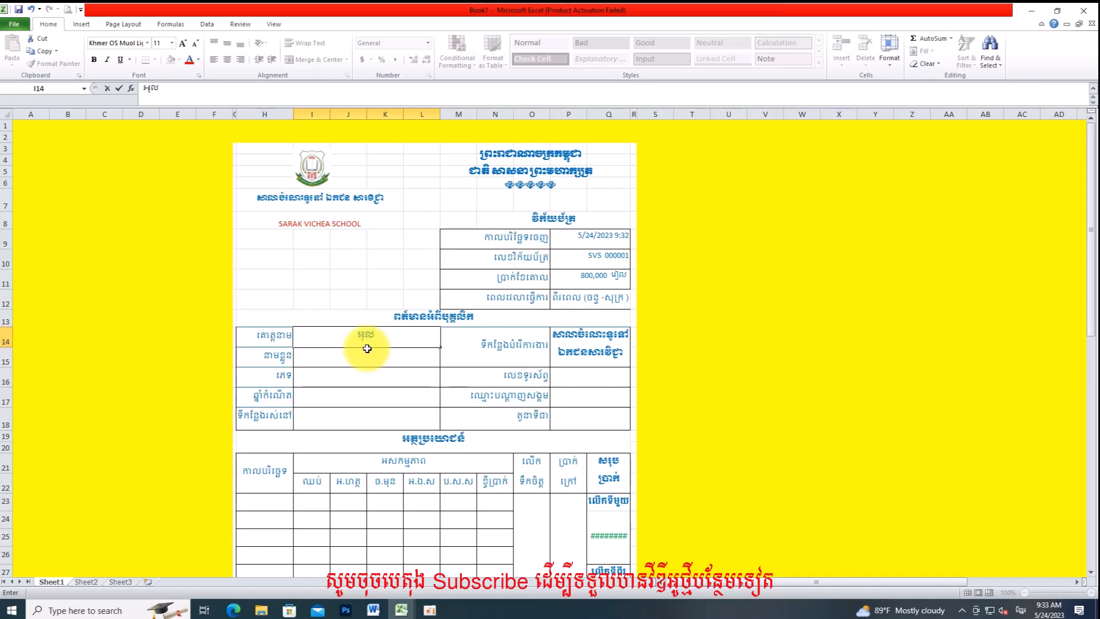
key("Return")
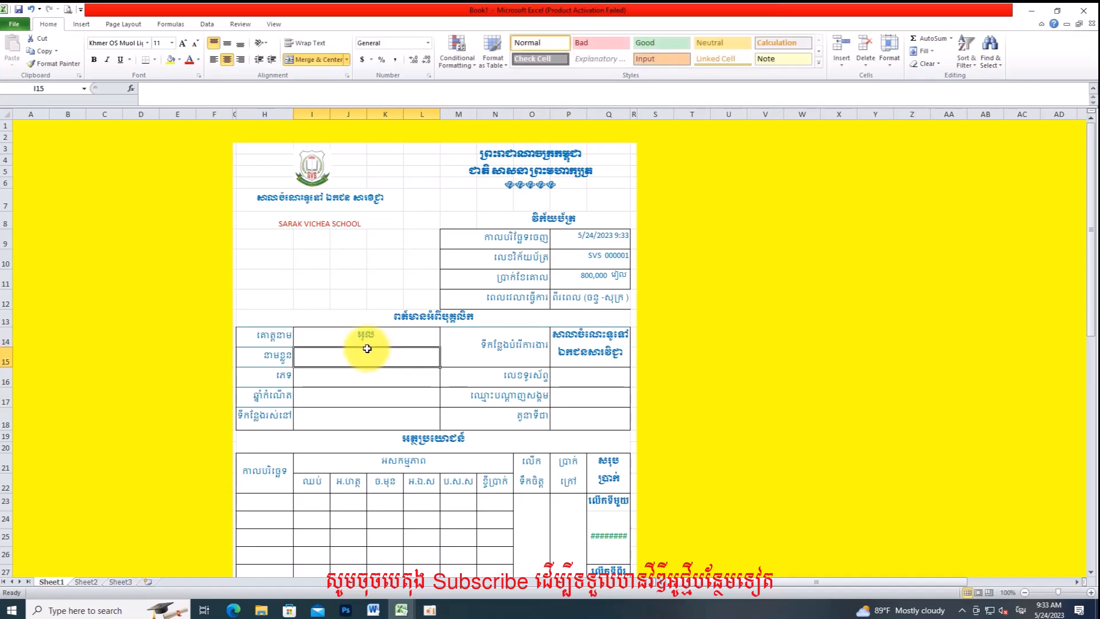
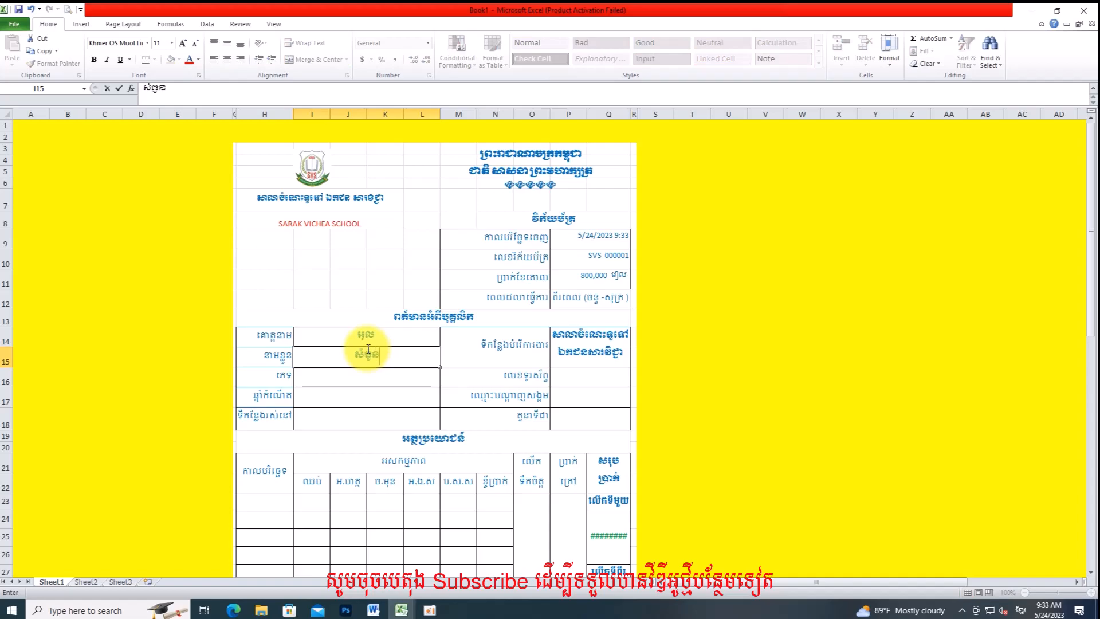
key("Return")
Step: Fill in the student's gender and birth year ១៩៩២
type("ភេទ")
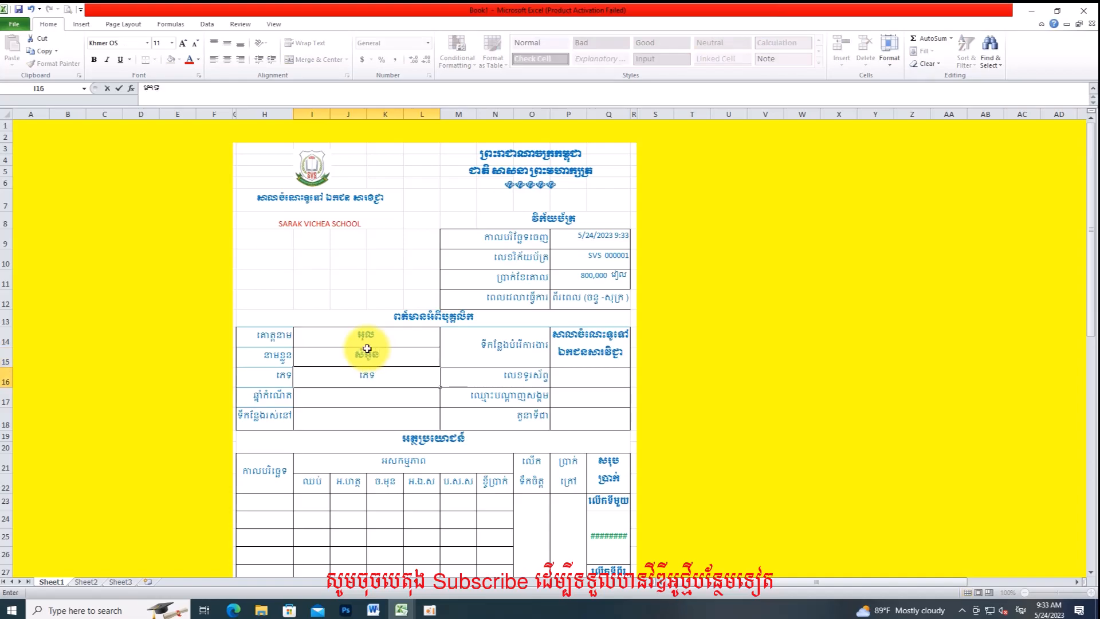
key("Return")
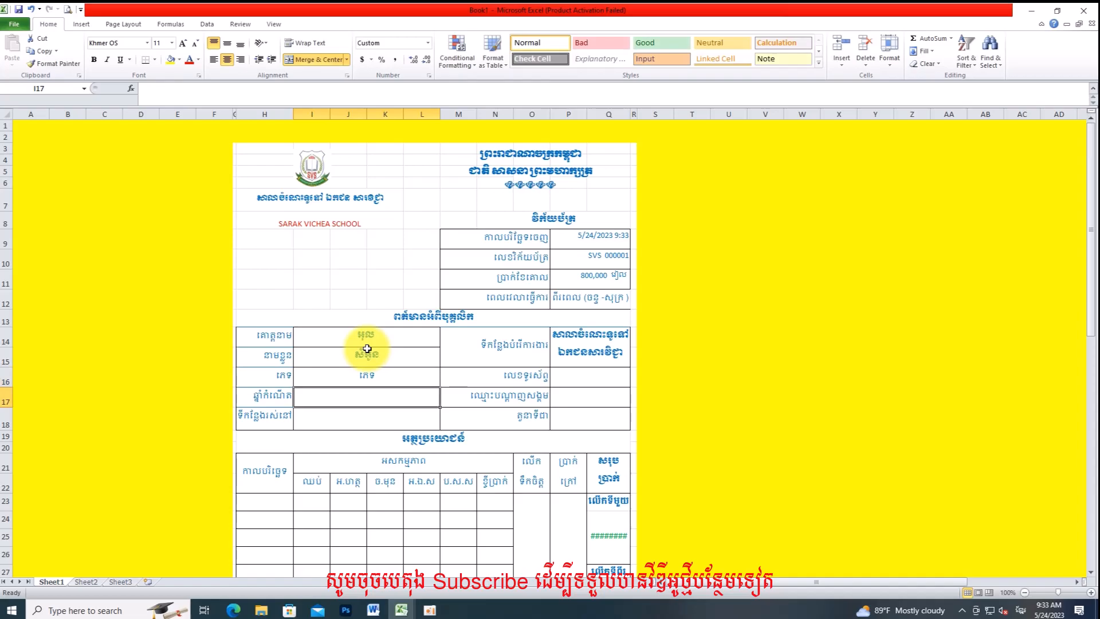
type("១៩៩២")
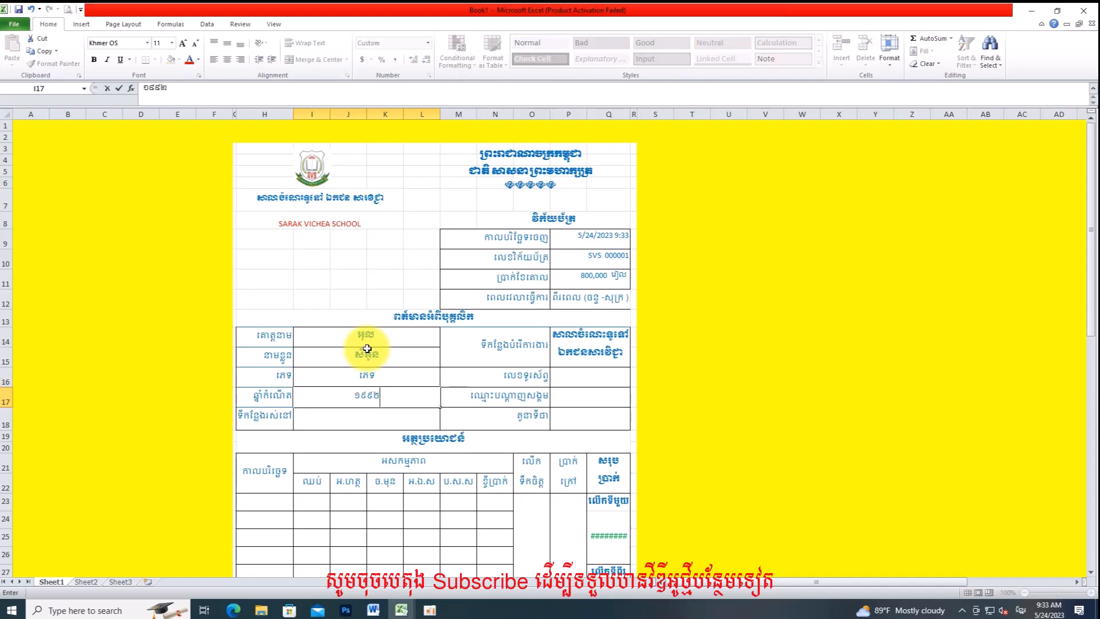
key("Return")
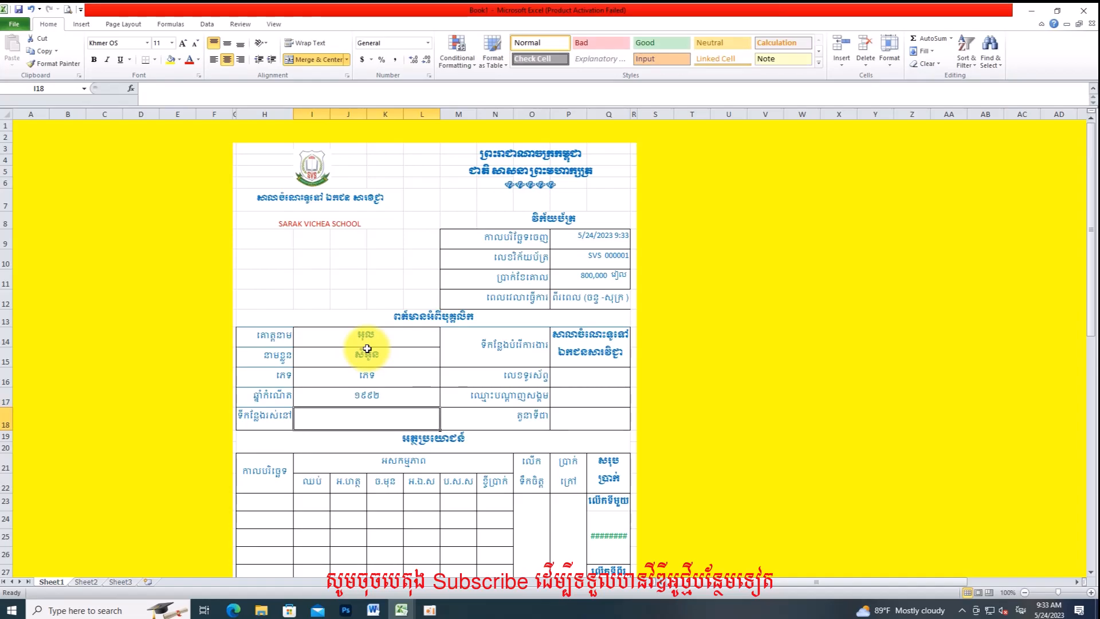
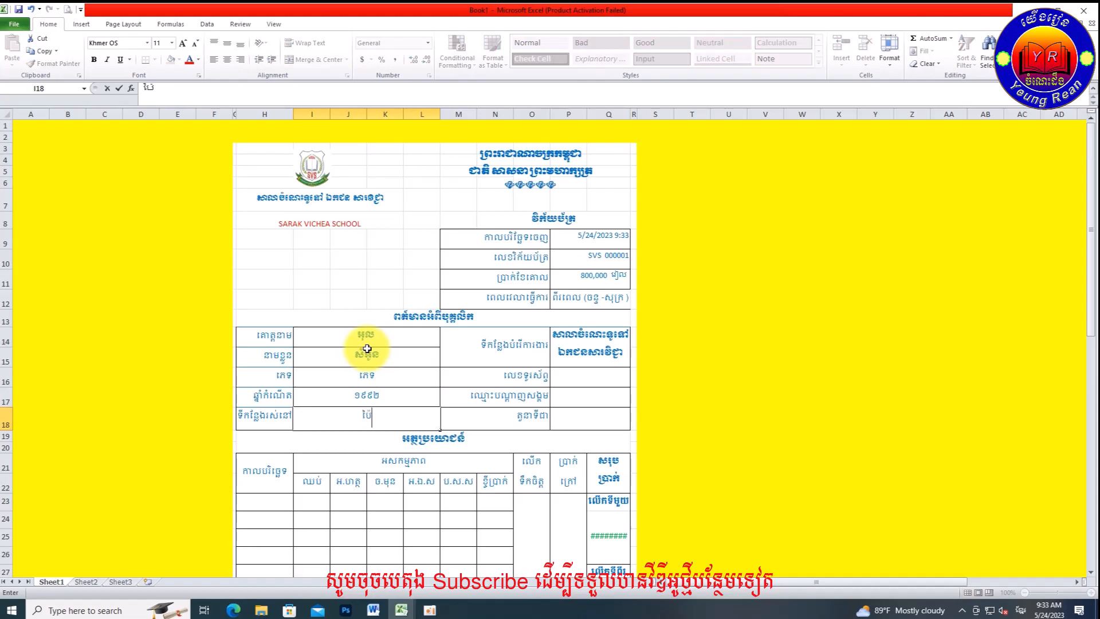
Step: Type the student's current address in Khmer in cell I18
key("BackSpace")
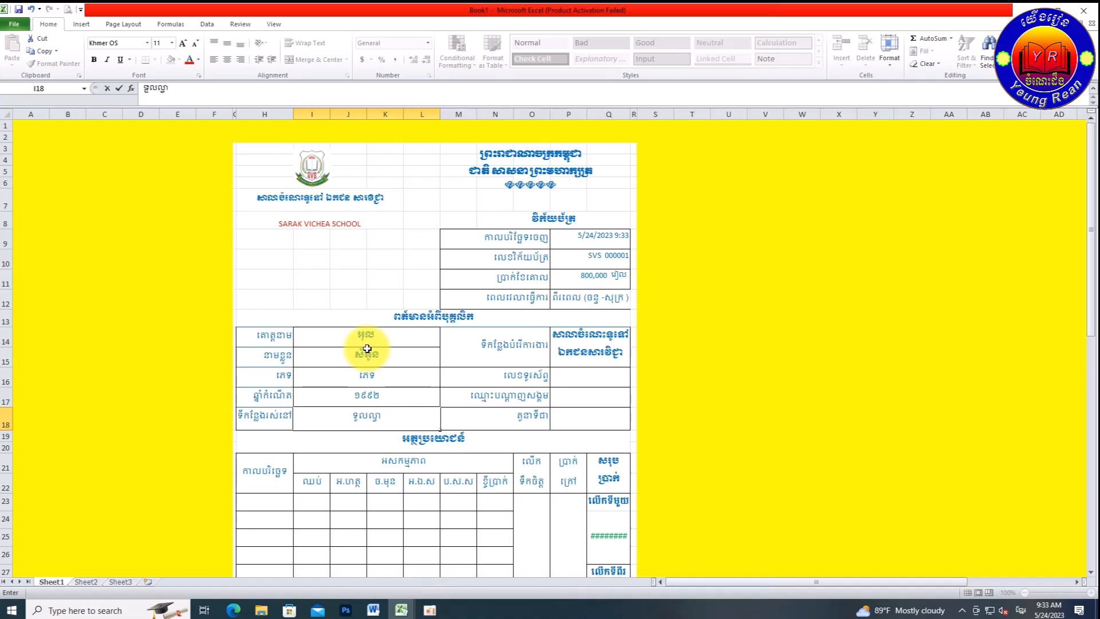
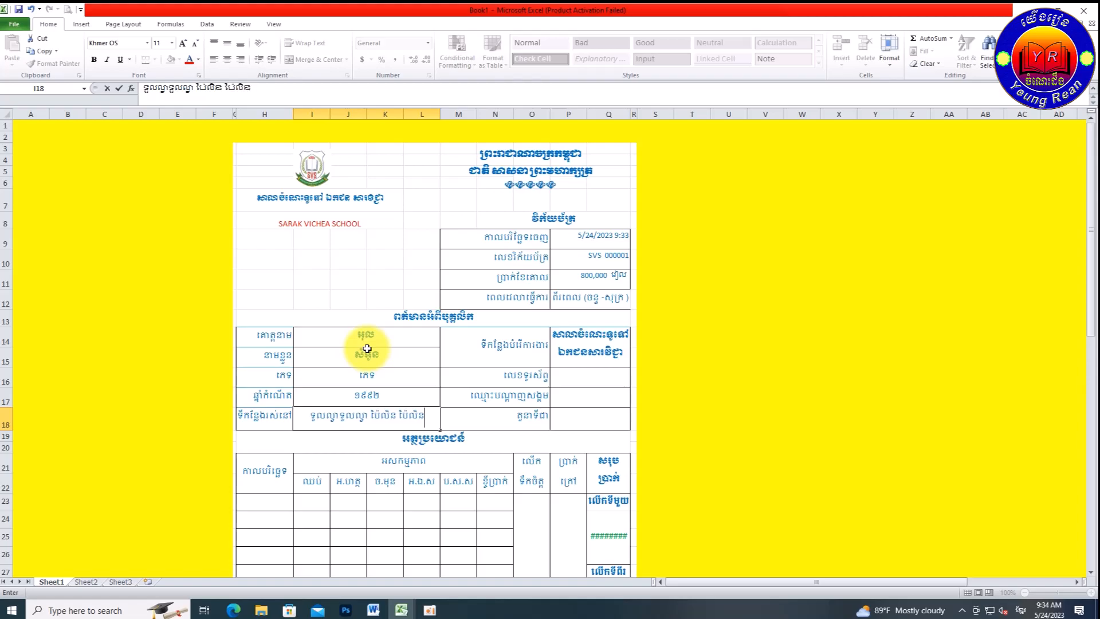
Step: Enter the guardian's phone number in cell P16
left_click(347, 438)
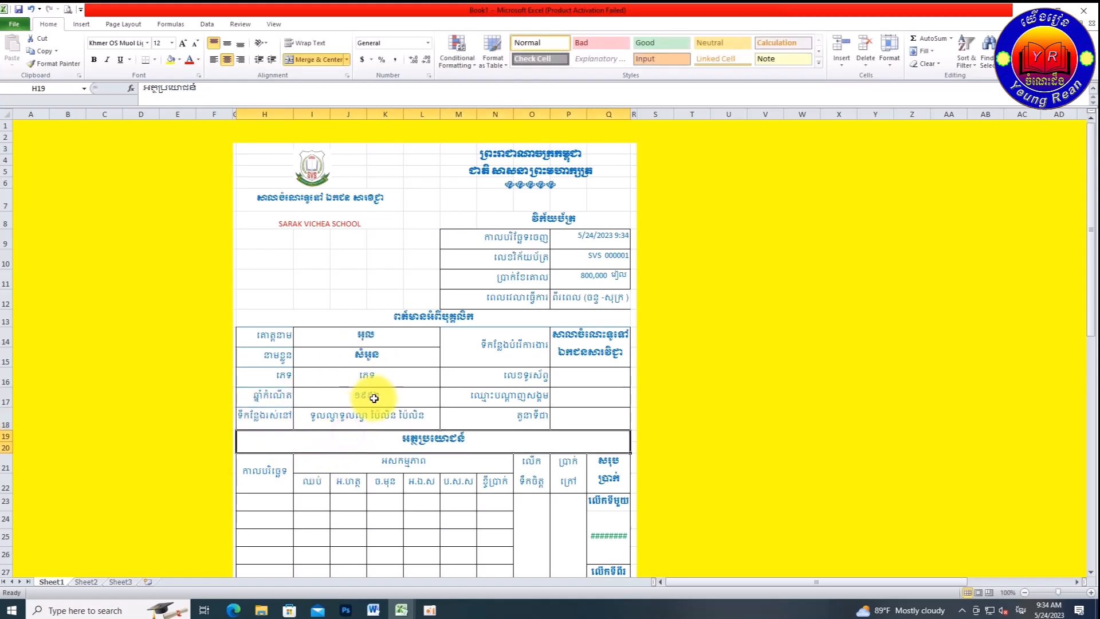
left_click(579, 375)
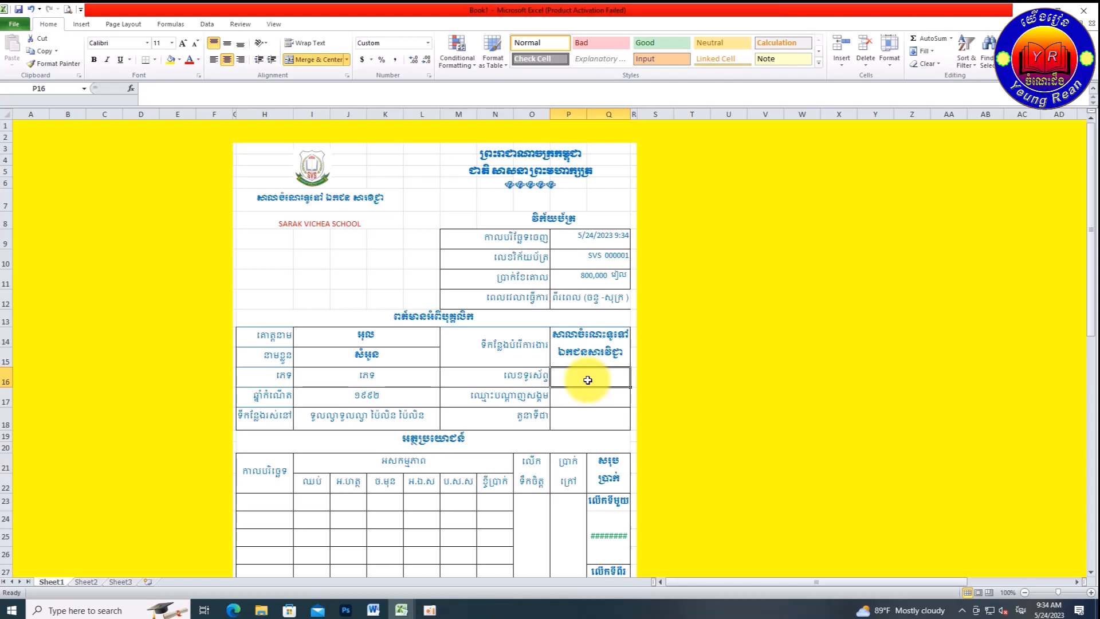
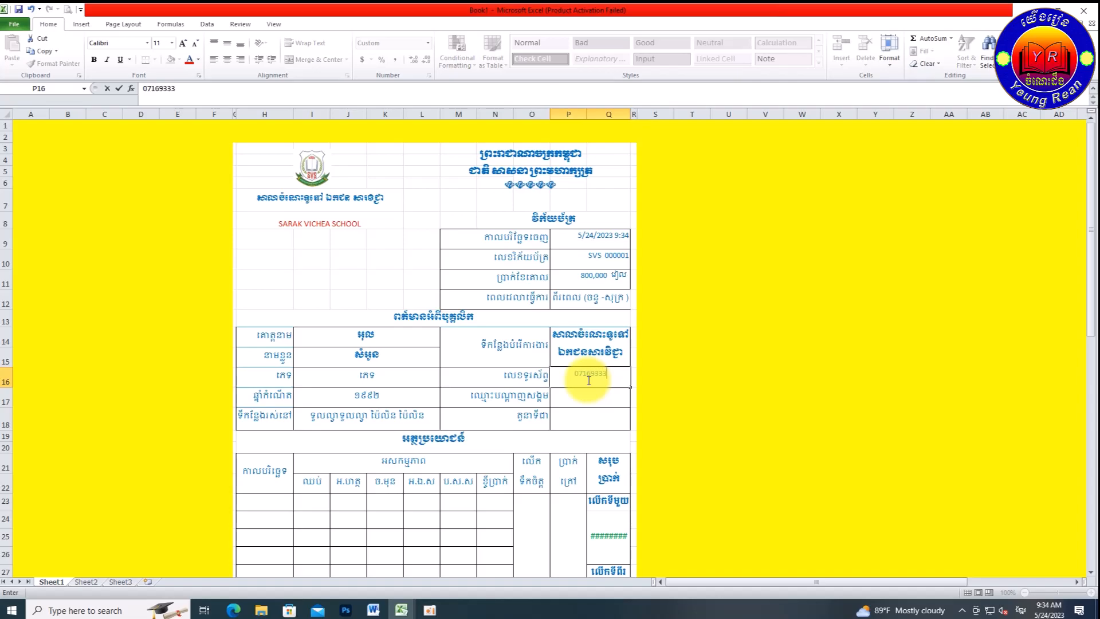
key("Return")
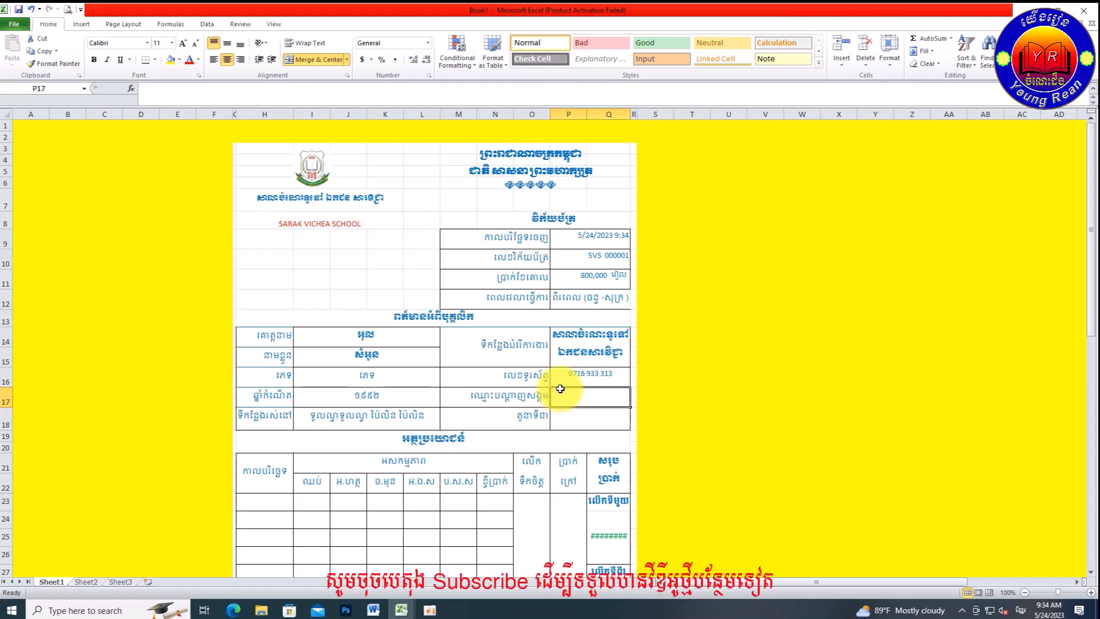
Step: Type the parent's name in English in cell P17
key("alt+shift")
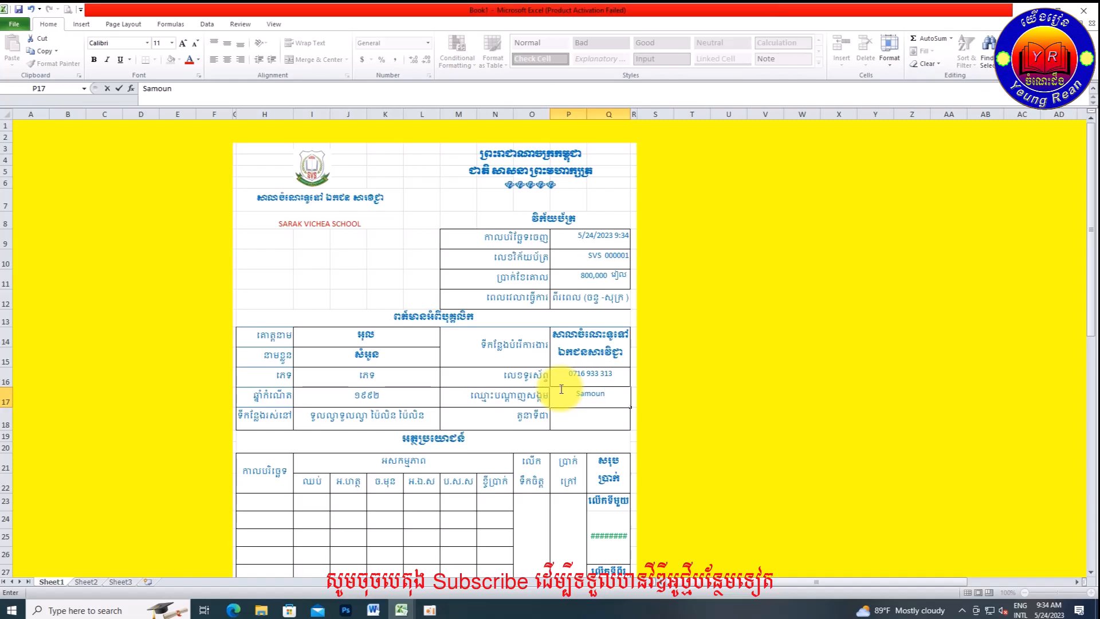
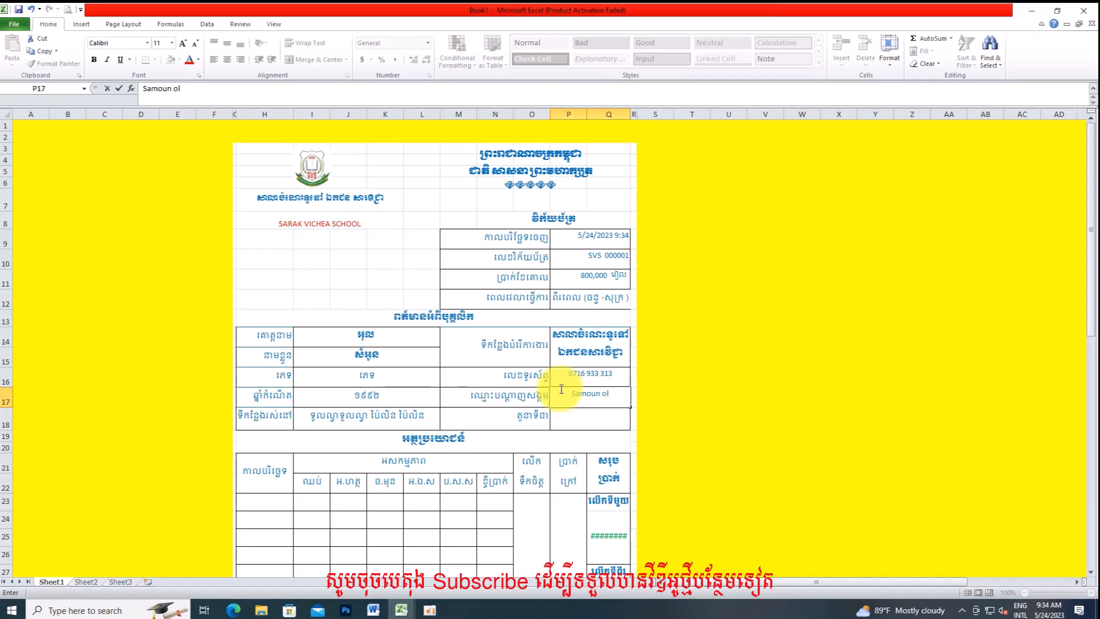
key("Return")
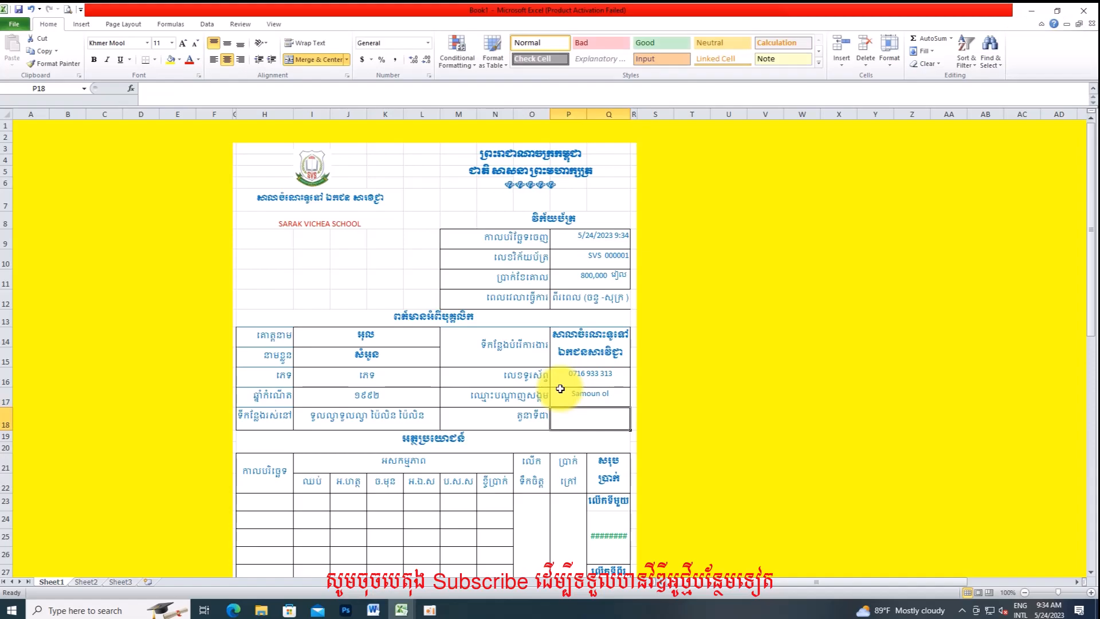
Step: Enter the parent's occupation in Khmer in cell P18
type("r")
key("alt+shift")
type("្ទ")
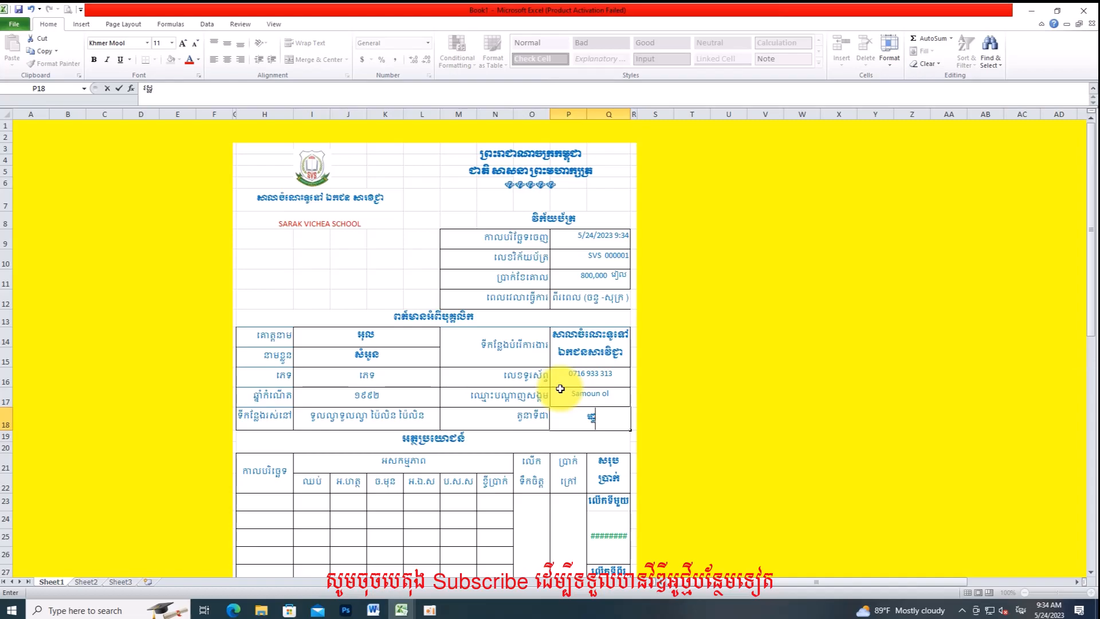
type("ែ")
type("ល")
left_click(474, 405)
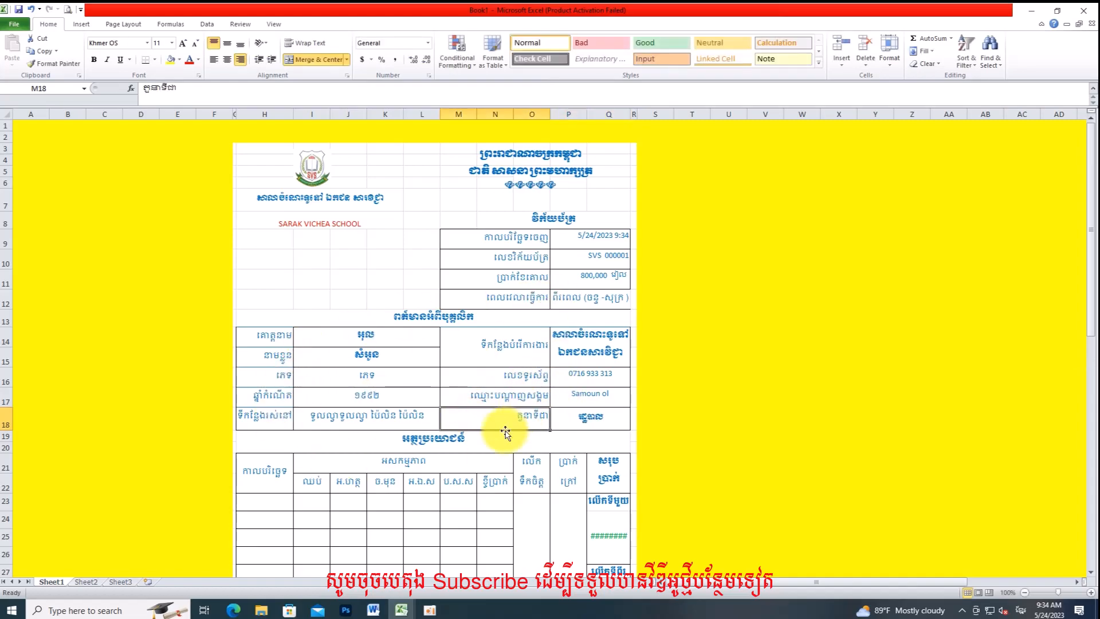
scroll(558, 266, "down", 1)
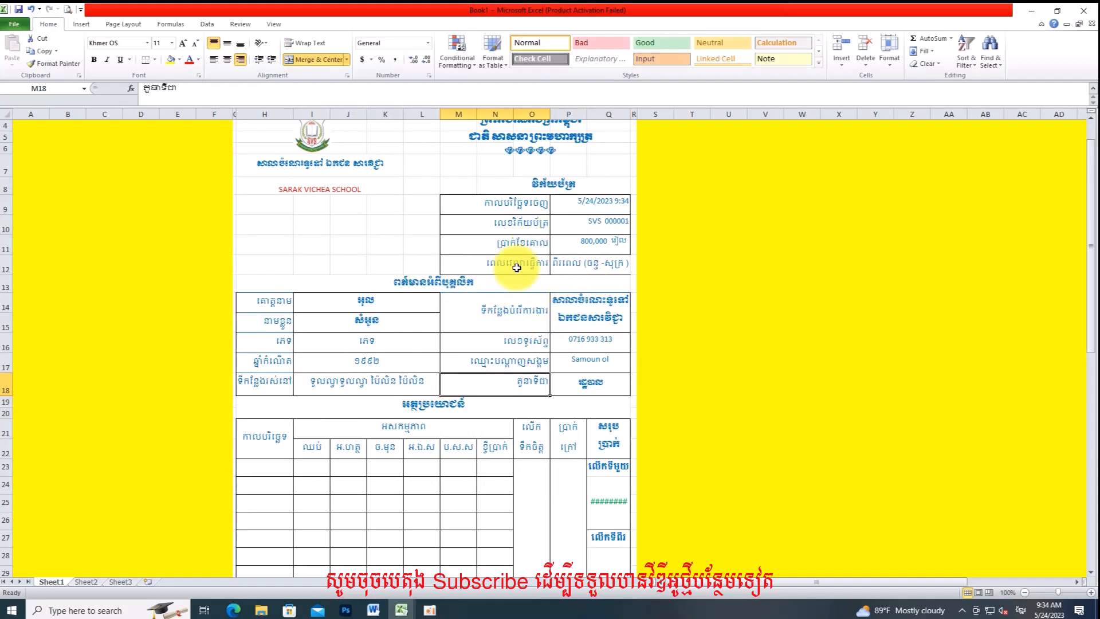
scroll(535, 326, "down", 2)
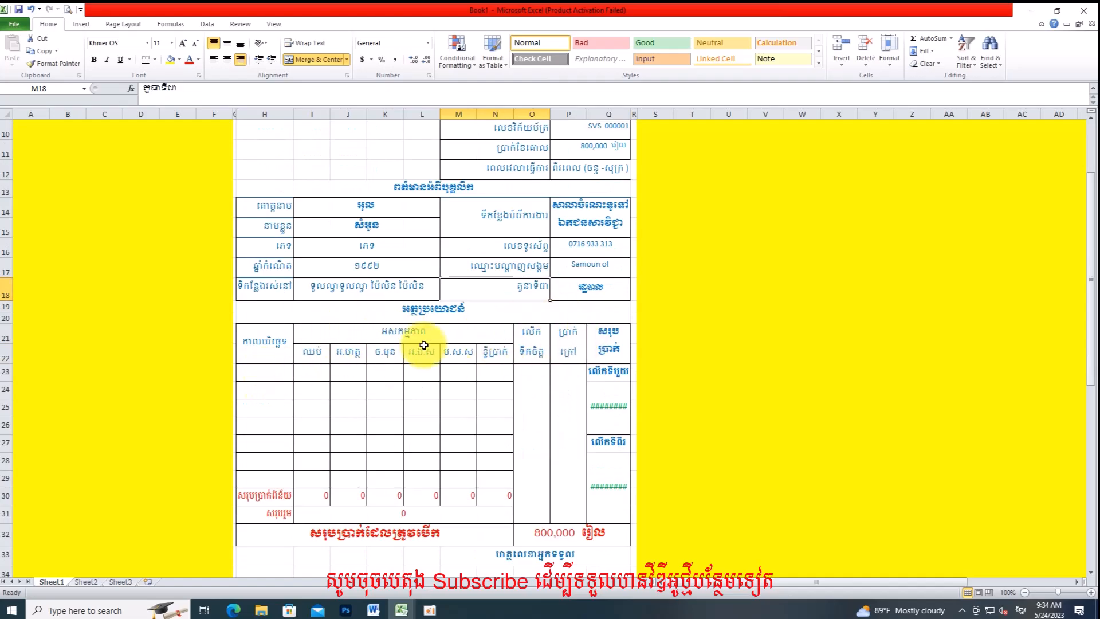
left_click(400, 314)
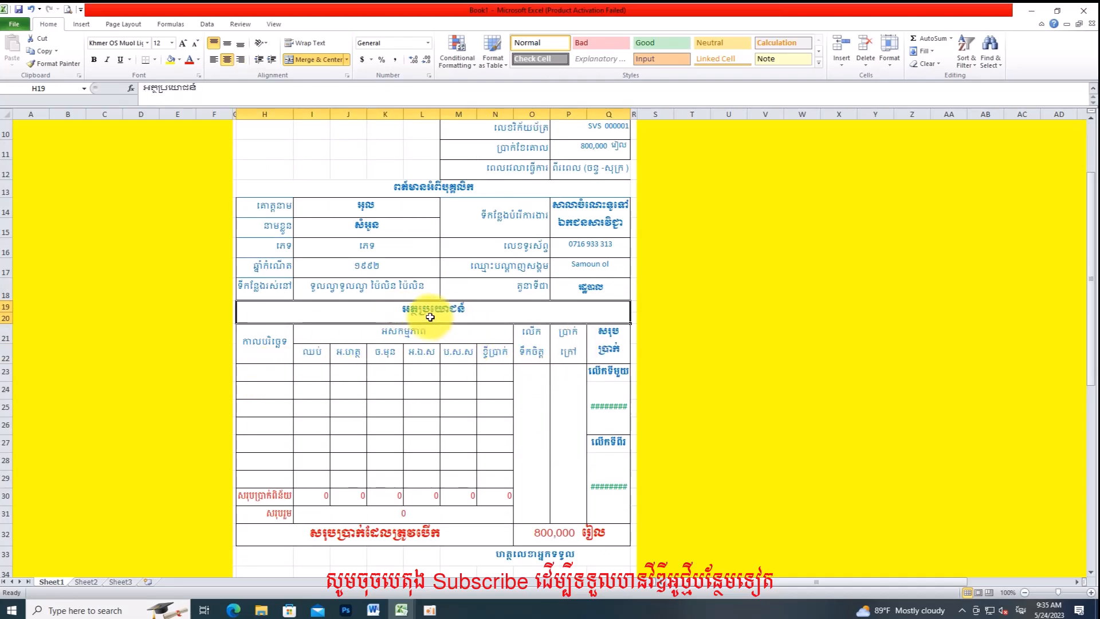
left_click(402, 337)
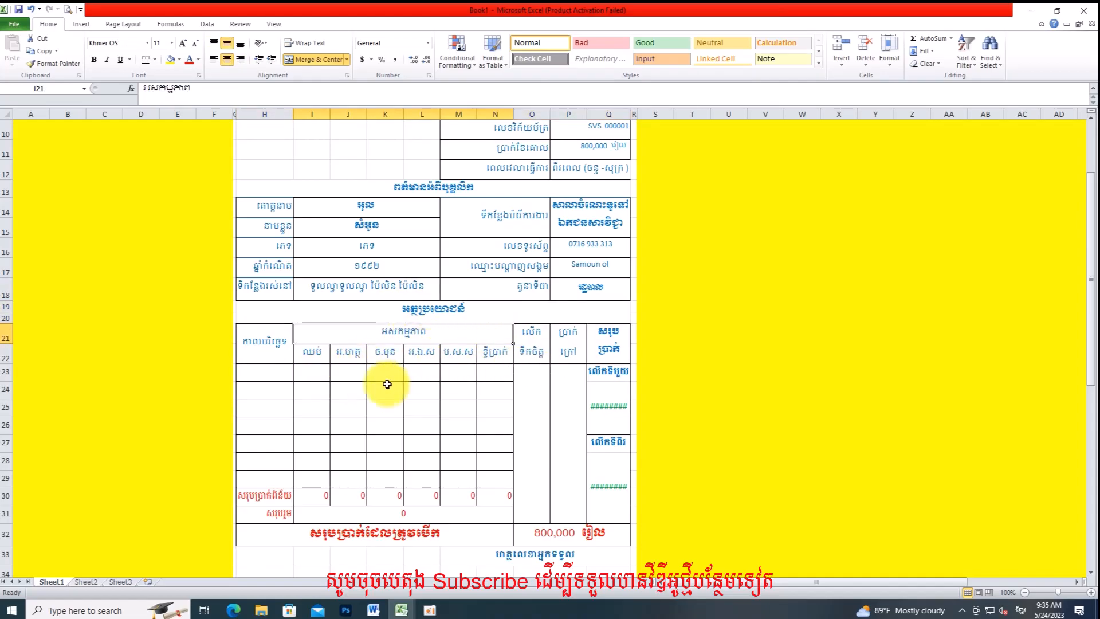
left_click(269, 371)
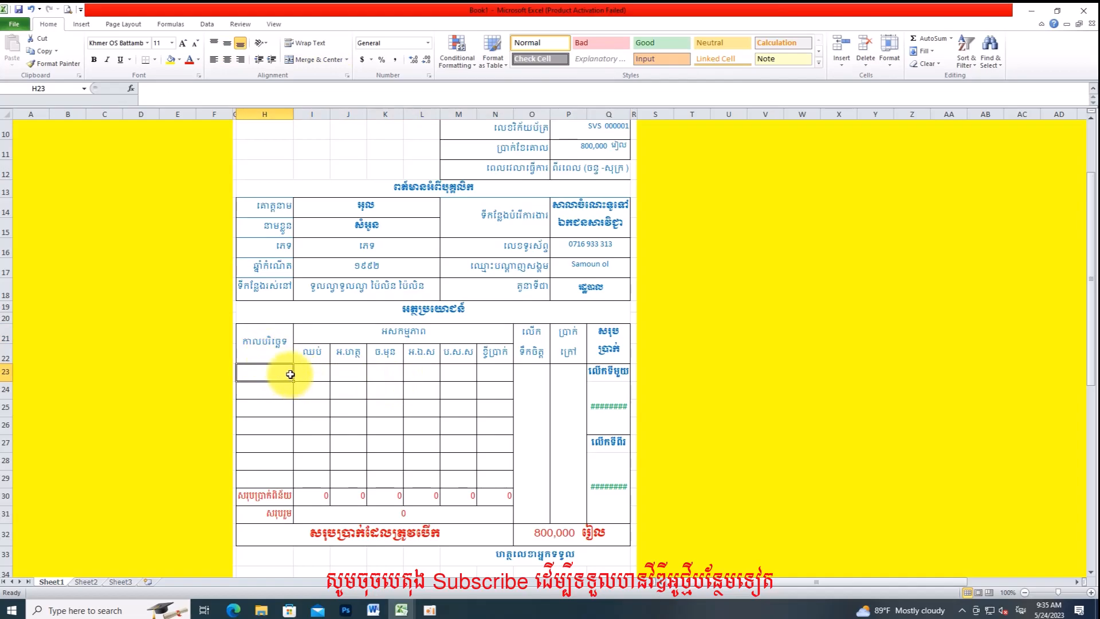
Step: Enter 24-5-2023 as the date in cell H23
type("2")
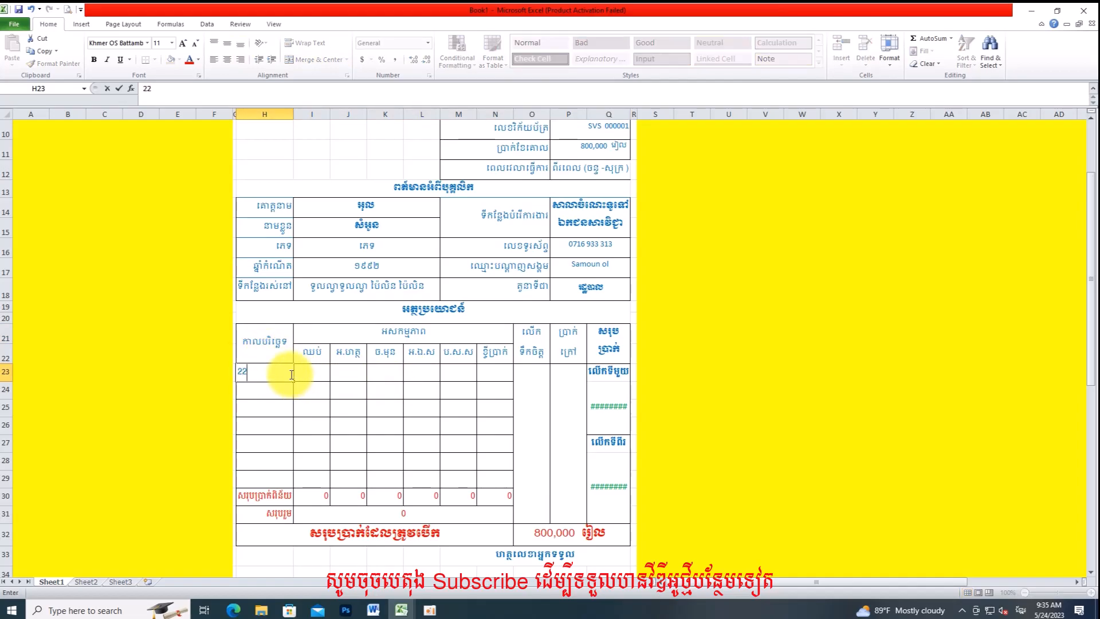
type("4-5-")
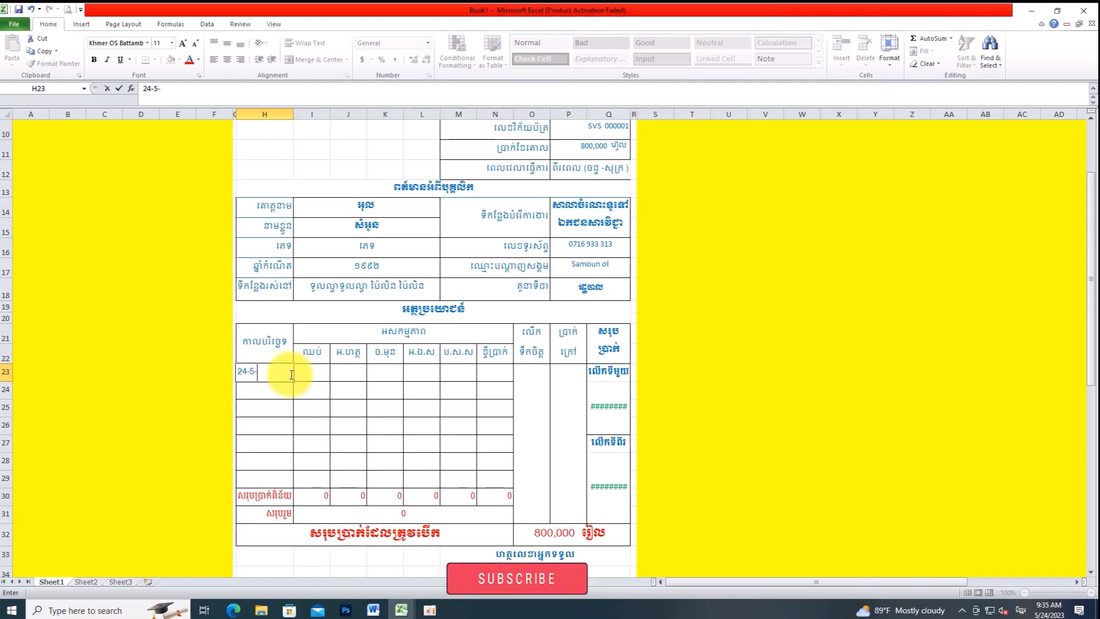
type("2023")
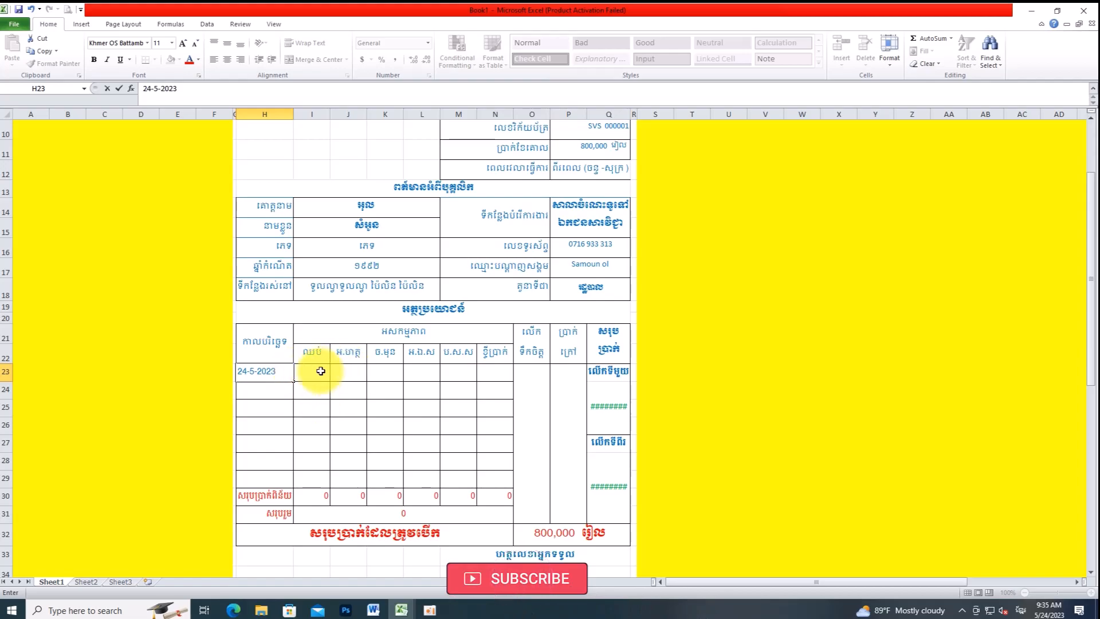
left_click(313, 372)
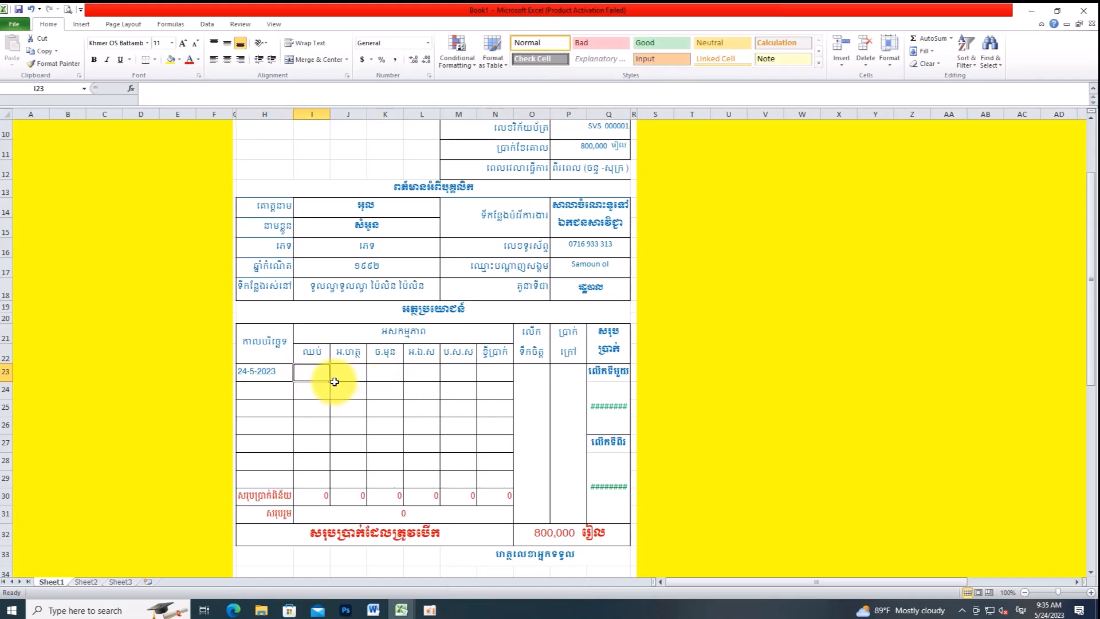
left_click(492, 371)
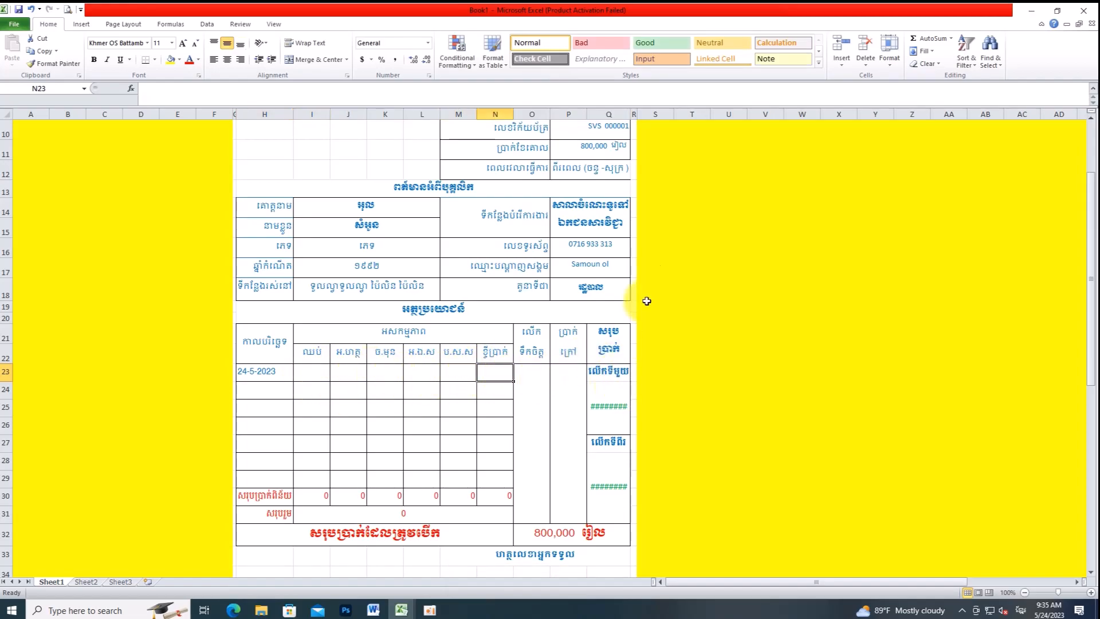
Step: Widen columns Q and P so the 400,000 instalment amounts display fully
left_click_drag(629, 116, 647, 117)
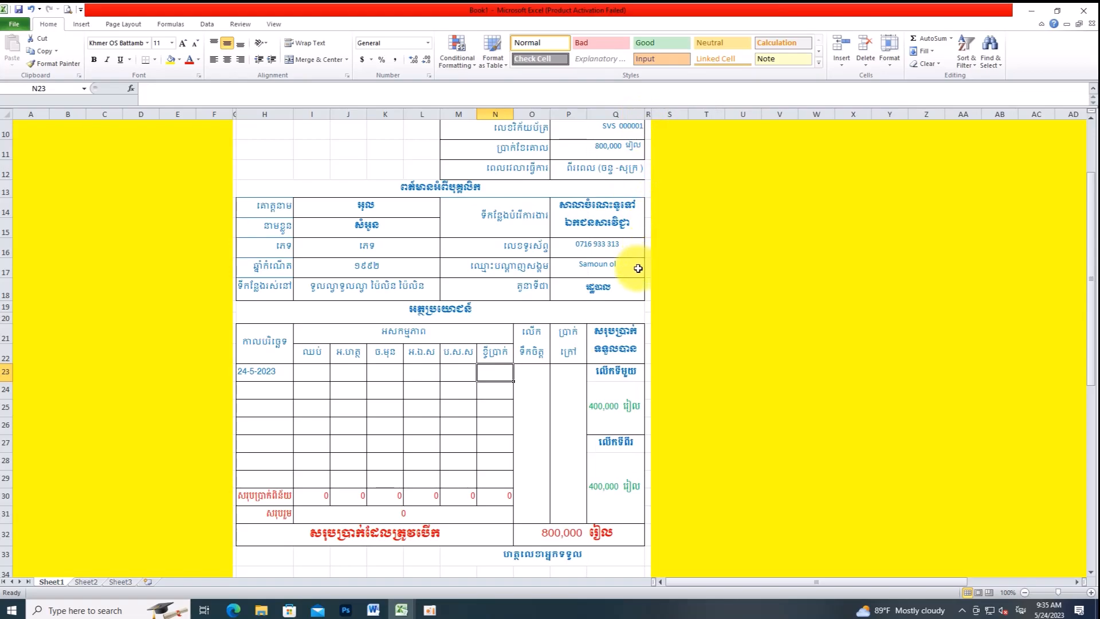
left_click(599, 399)
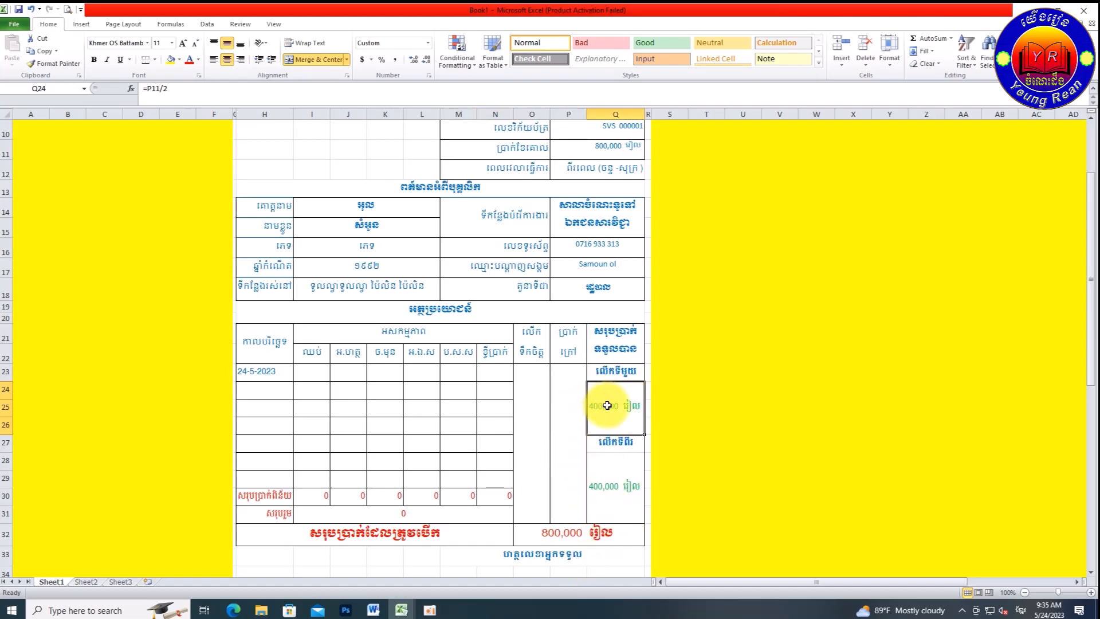
left_click_drag(584, 112, 590, 113)
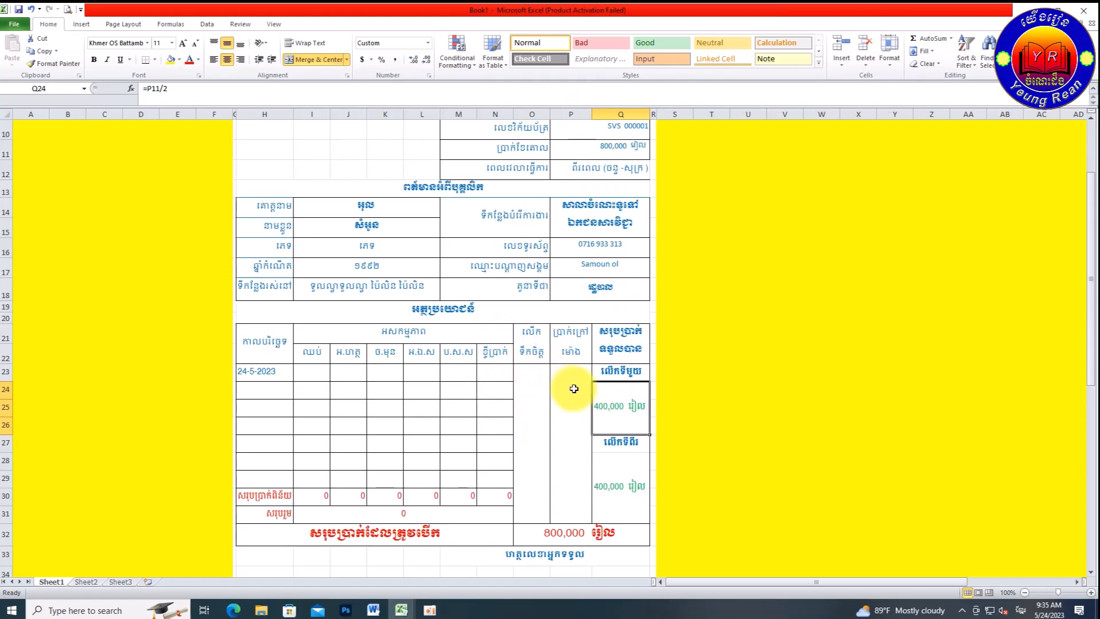
left_click(310, 370)
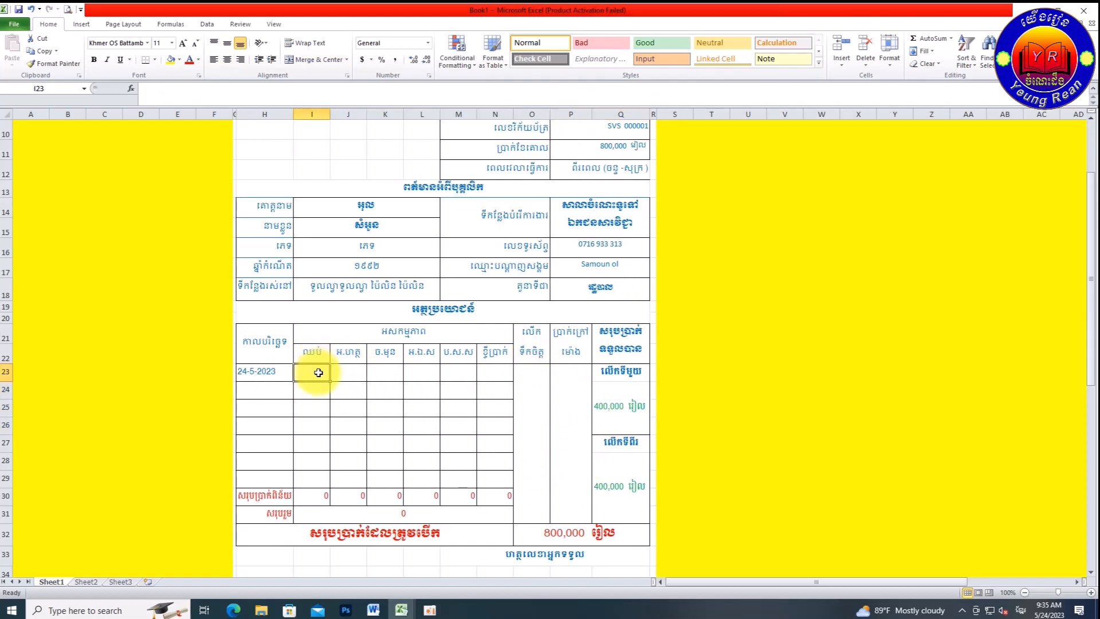
Step: Enter 10000 and 5000 as the first expense amounts in row 23
type("10000")
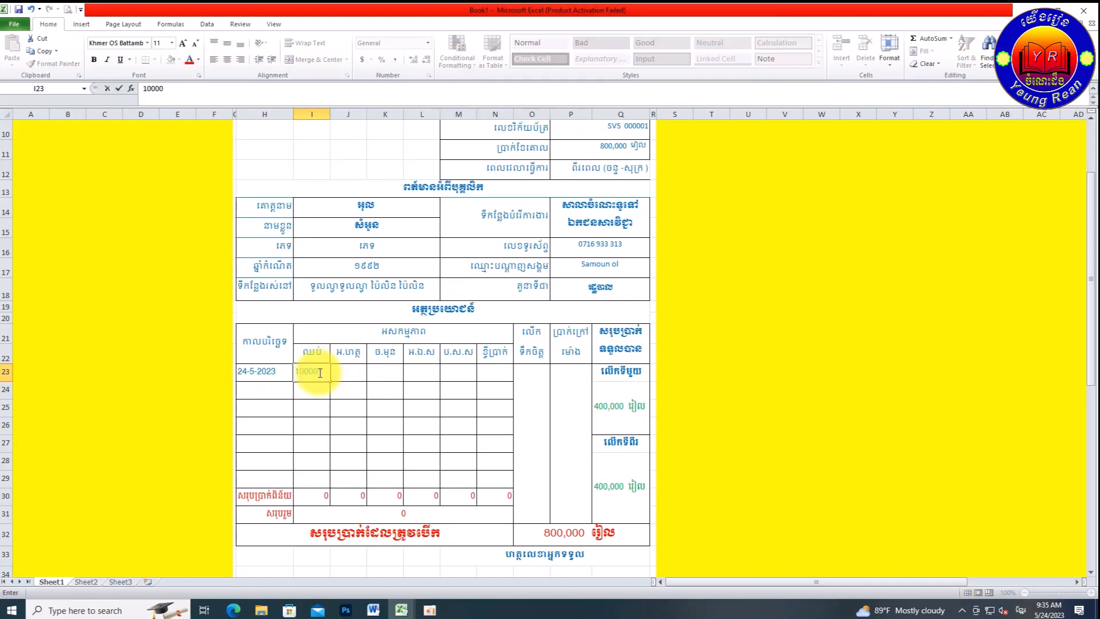
key("Return")
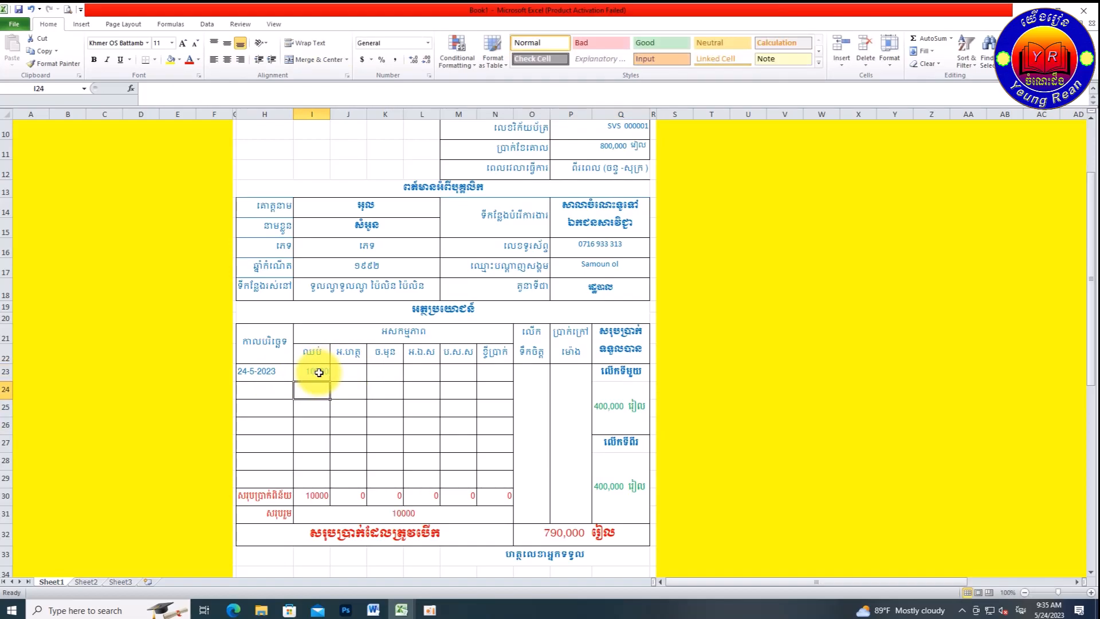
left_click(350, 372)
type("5")
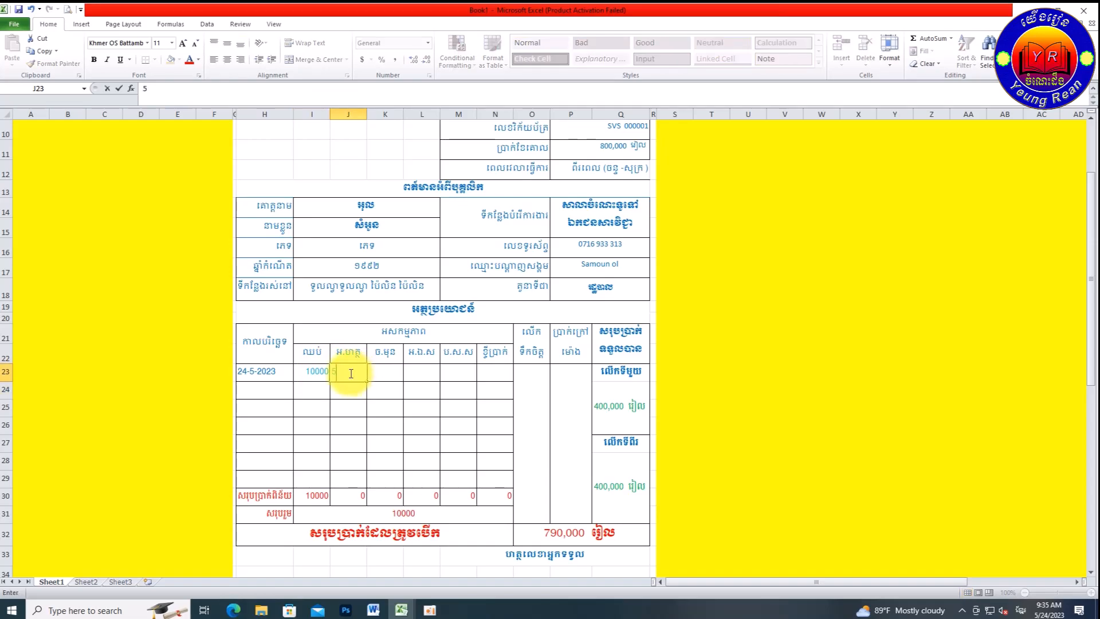
type("000")
key("Return")
left_click(395, 375)
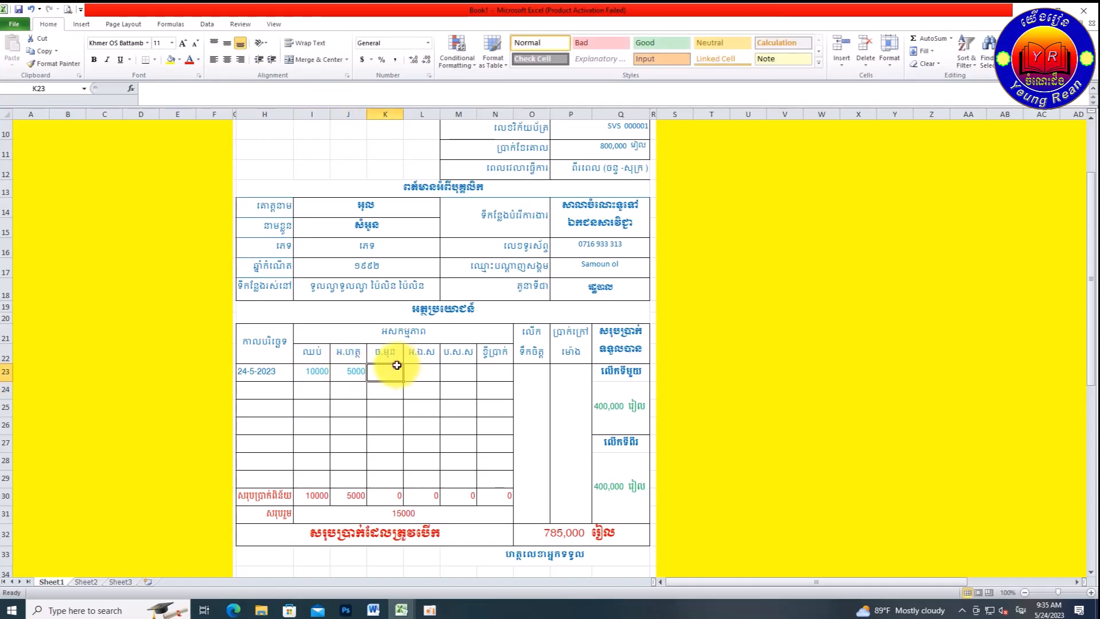
Step: Enter 100000 in cell N23, correcting the mistyped 1000000
left_click(492, 368)
type("5")
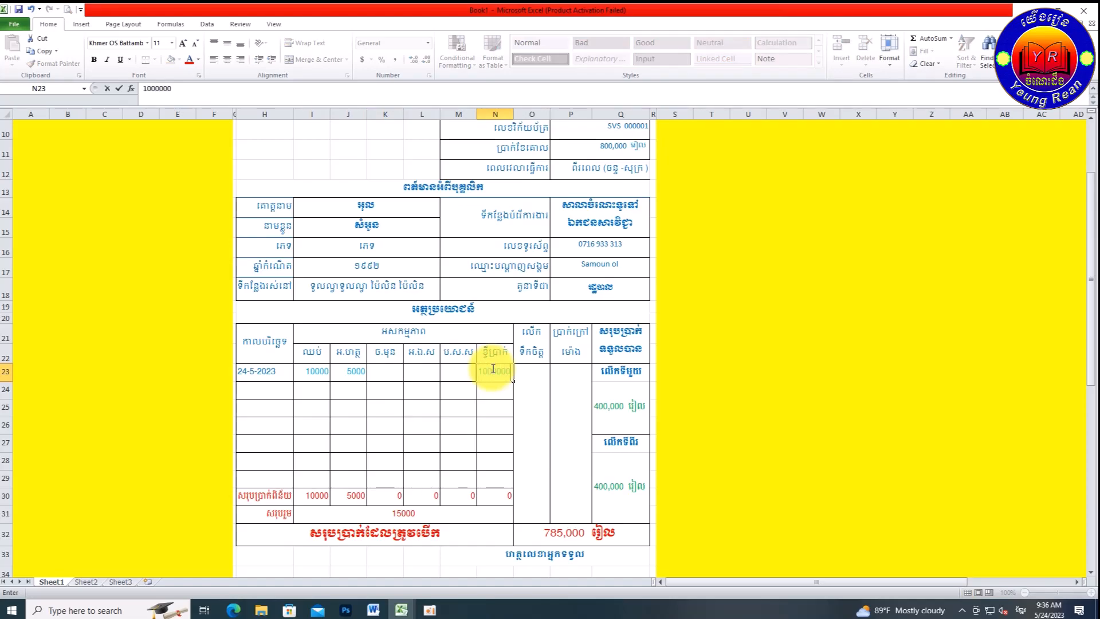
left_click(496, 426)
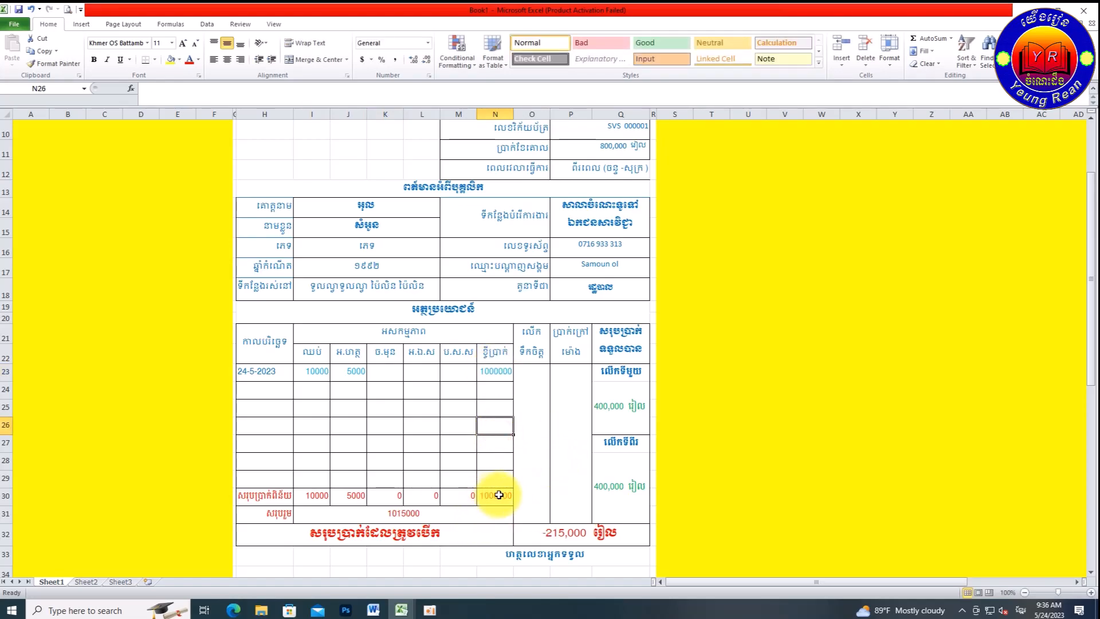
left_click(496, 372)
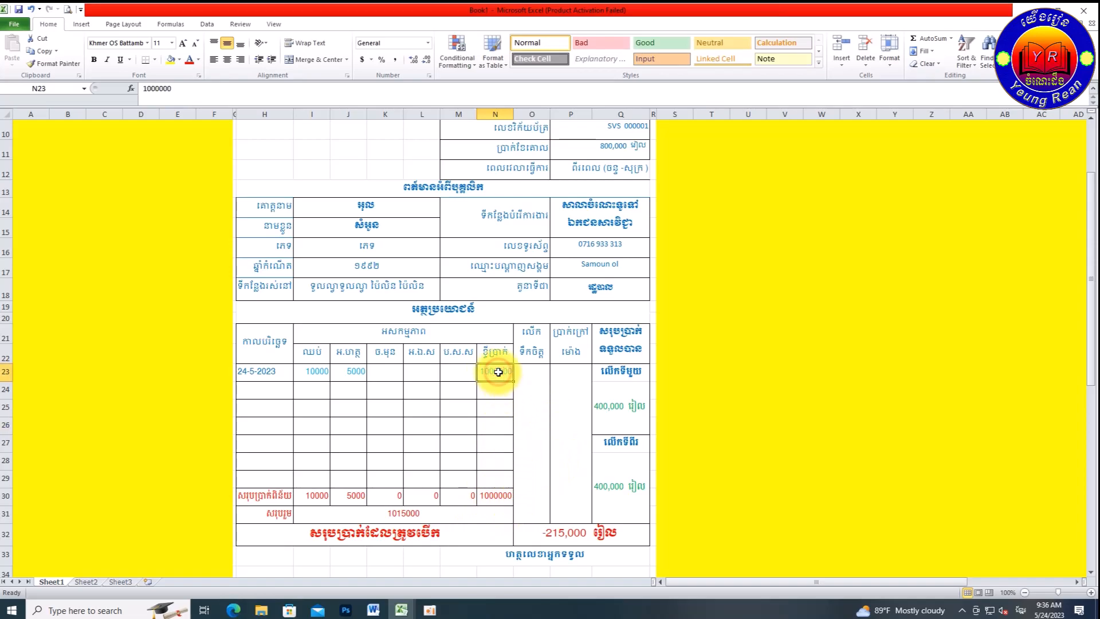
double_click(498, 371)
left_click(423, 424)
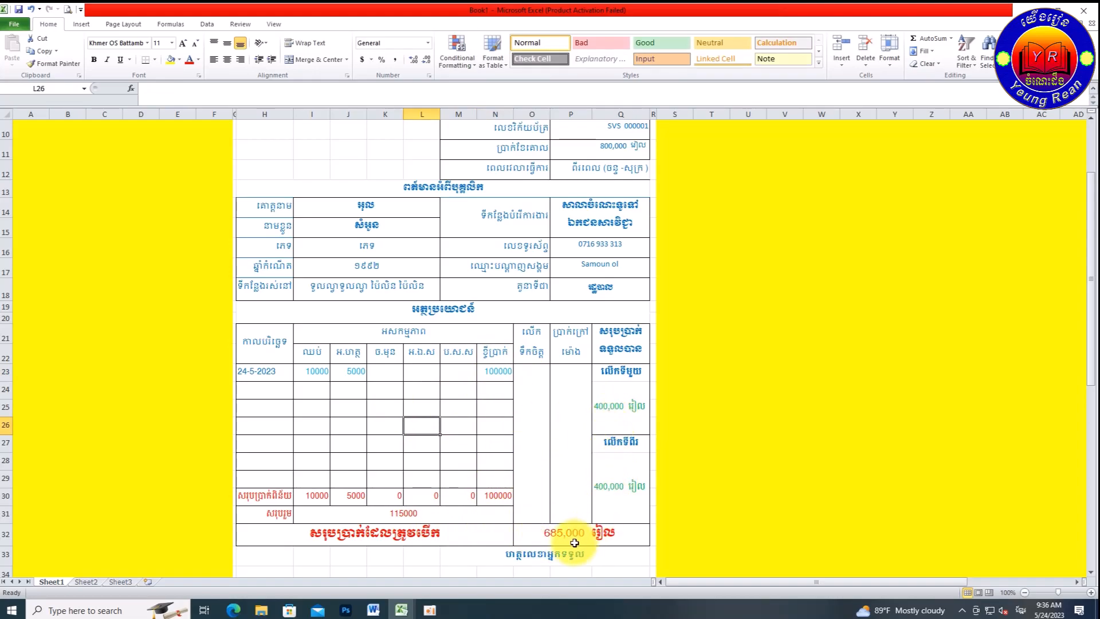
Step: Enter discounts of 50,000 in P23 and 20,000 in O23
left_click(575, 399)
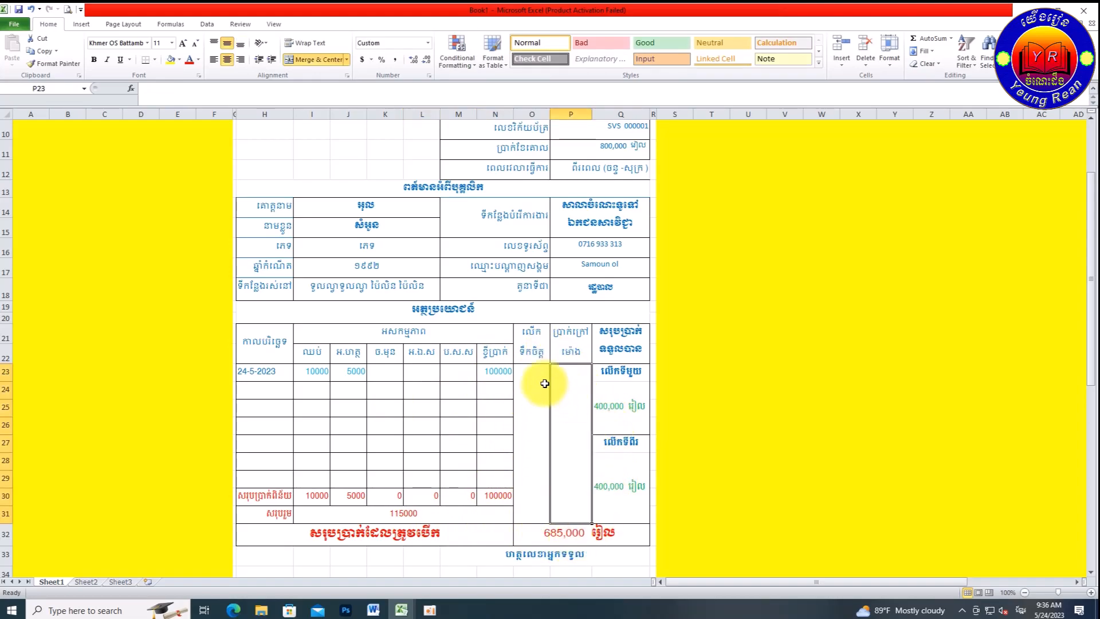
type("50000")
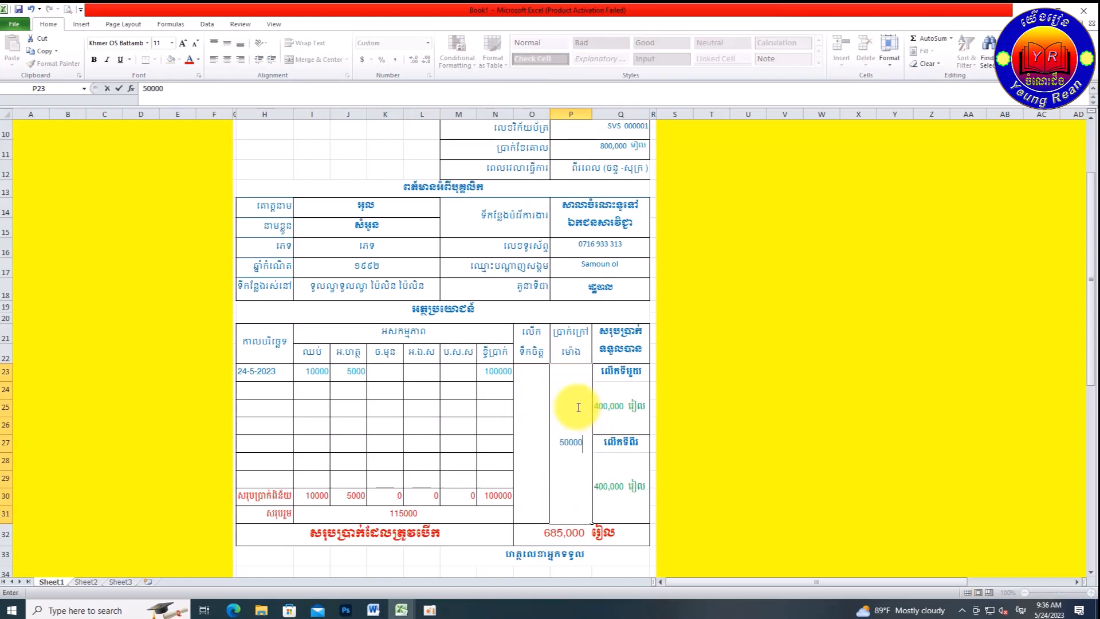
left_click(523, 422)
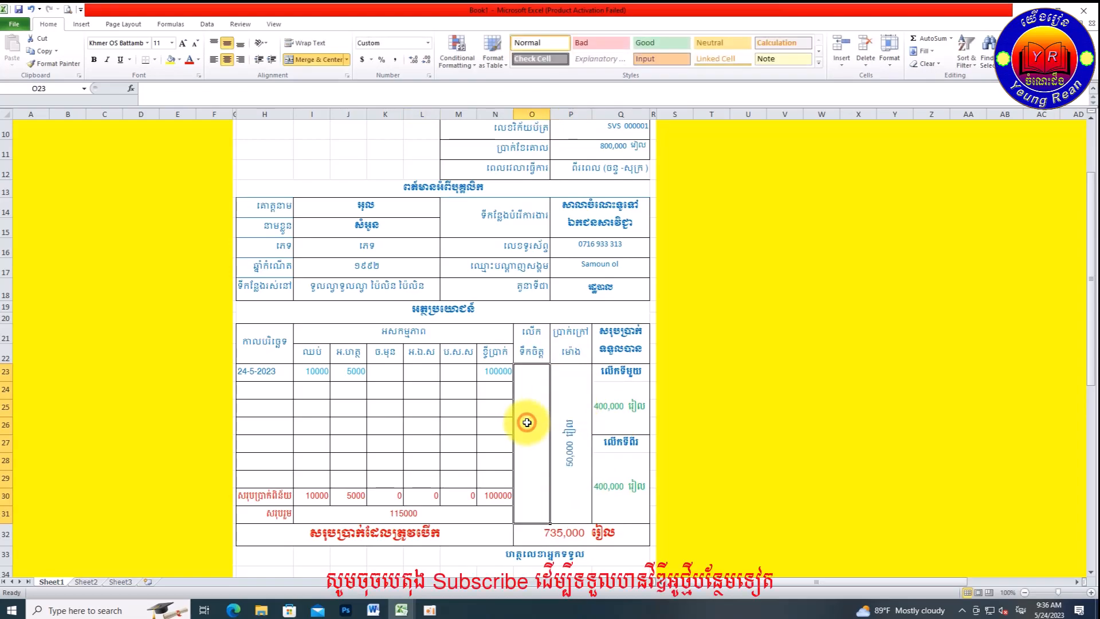
type("2")
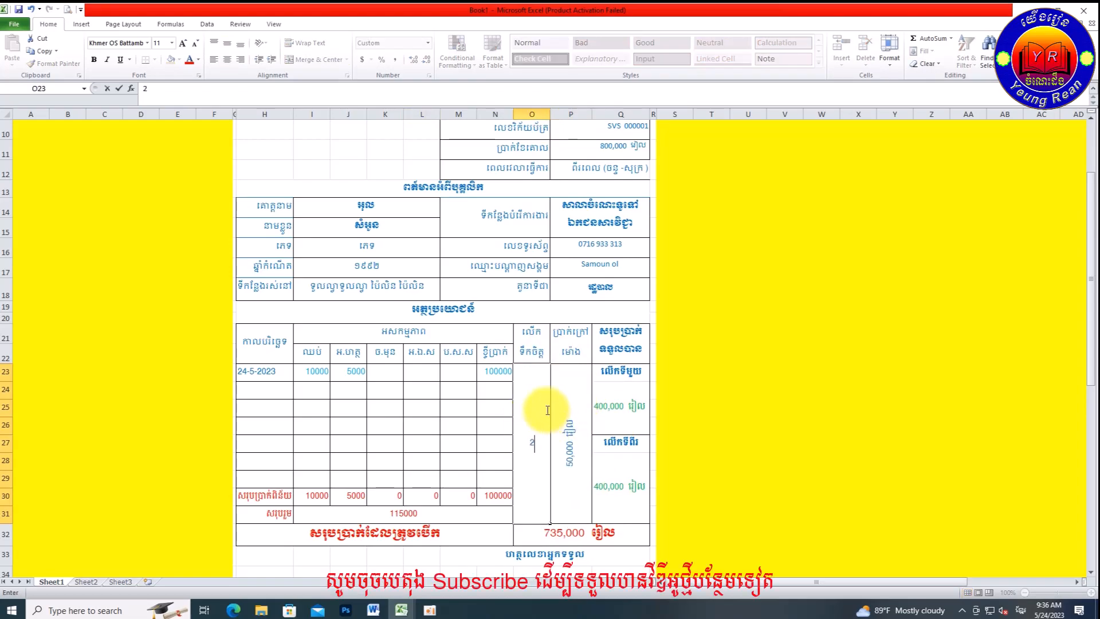
type("0,000")
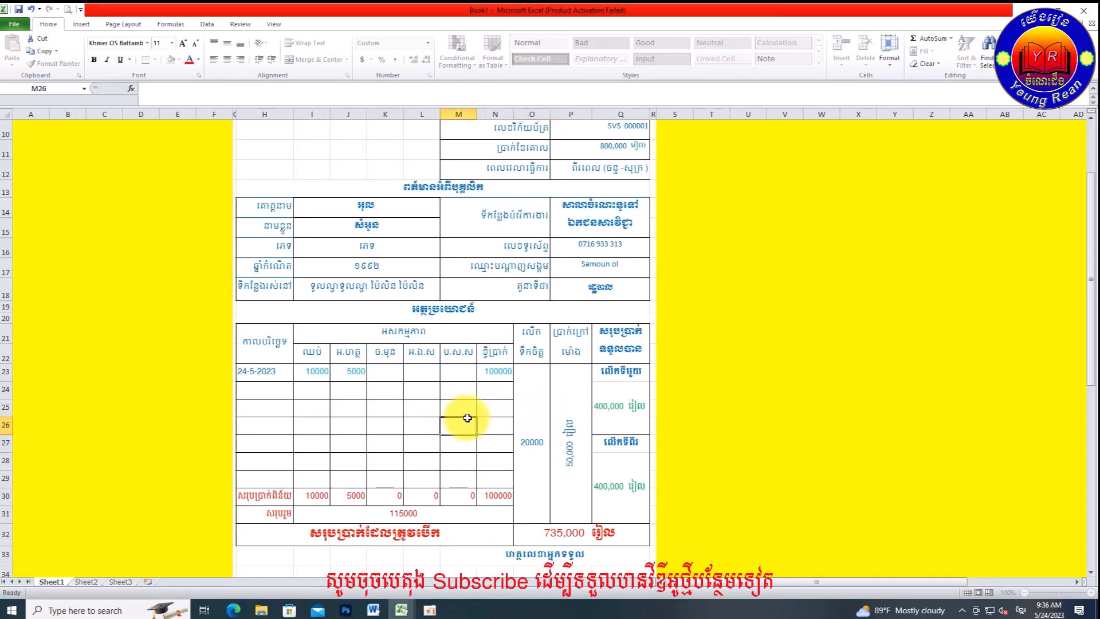
left_click(461, 425)
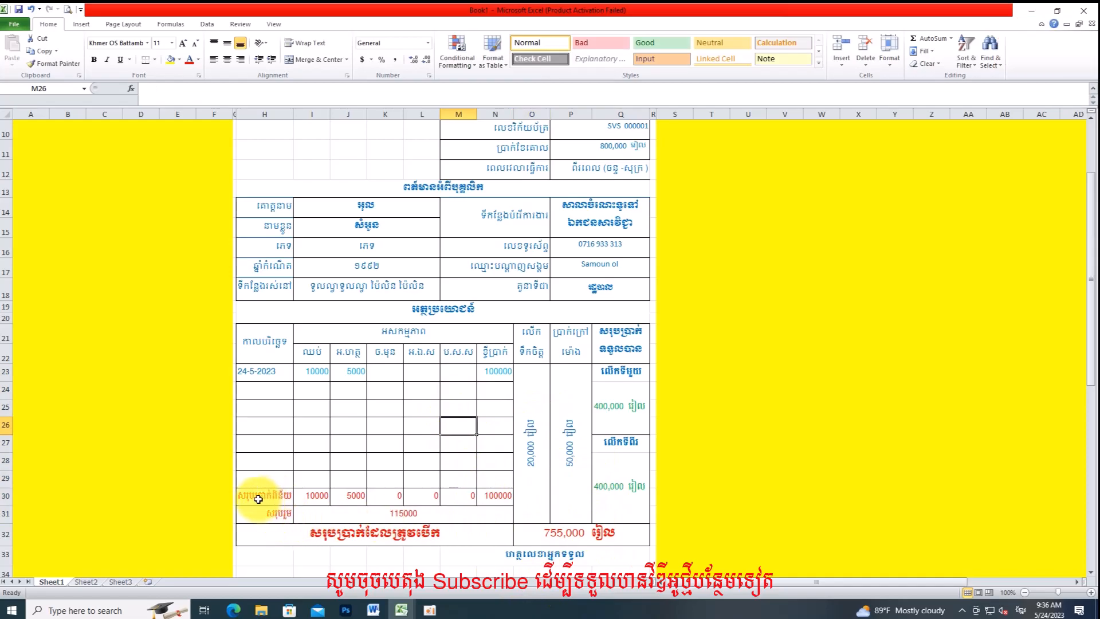
left_click(321, 499)
left_click(351, 494)
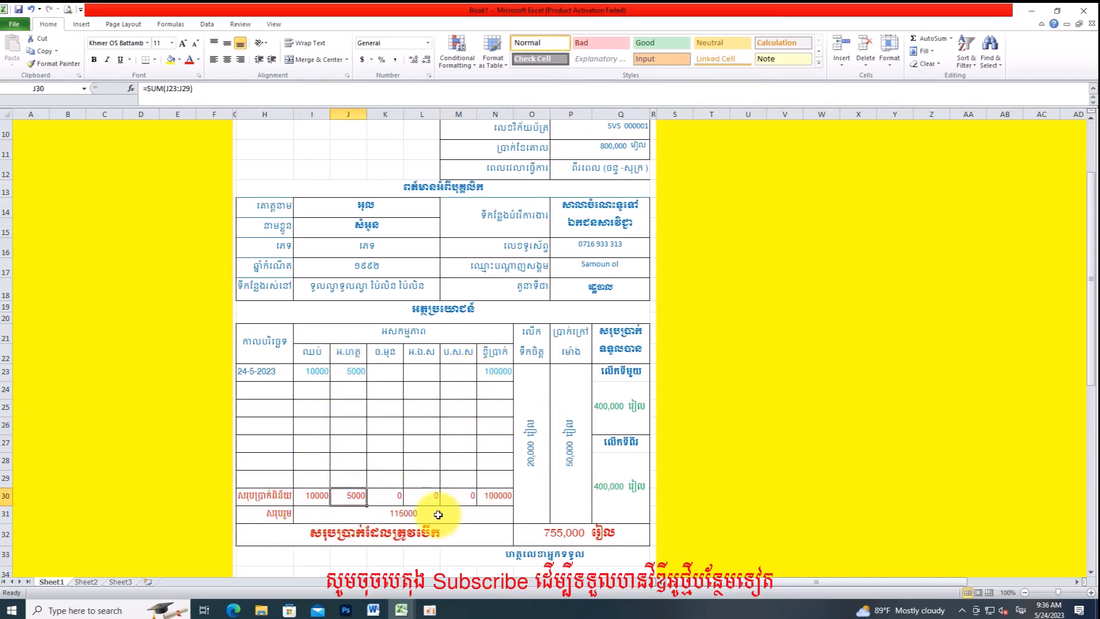
left_click(415, 516)
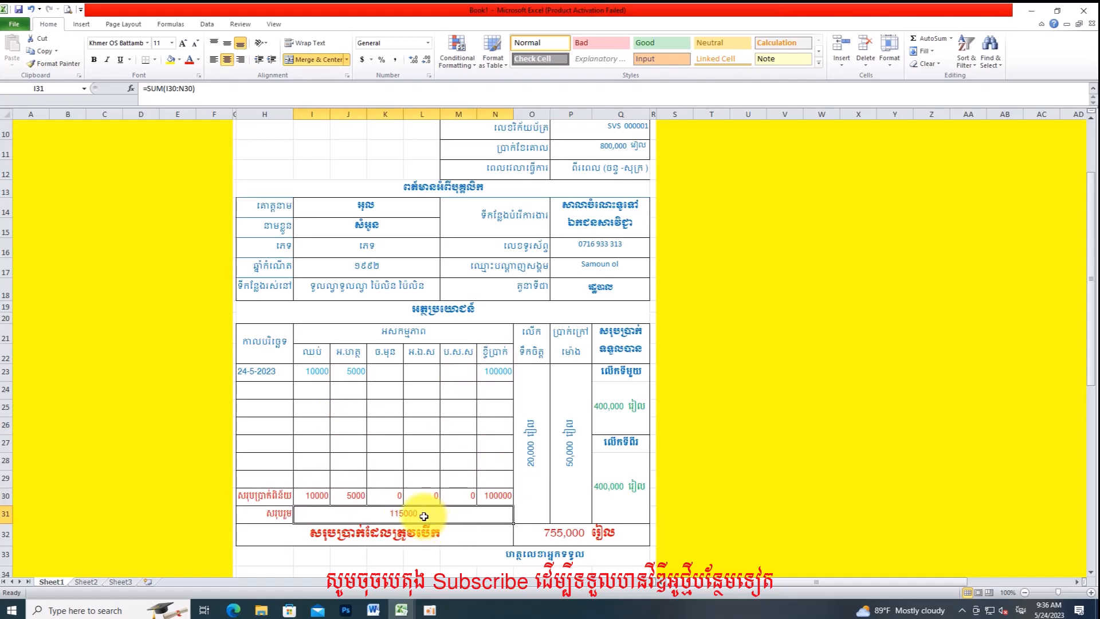
left_click(584, 535)
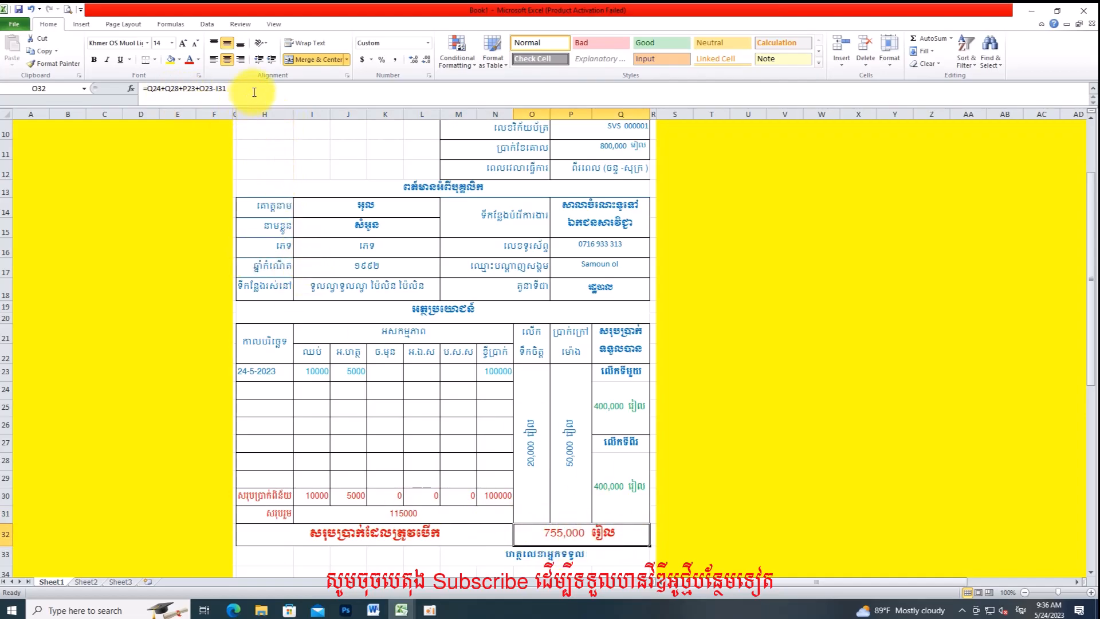
left_click(232, 88)
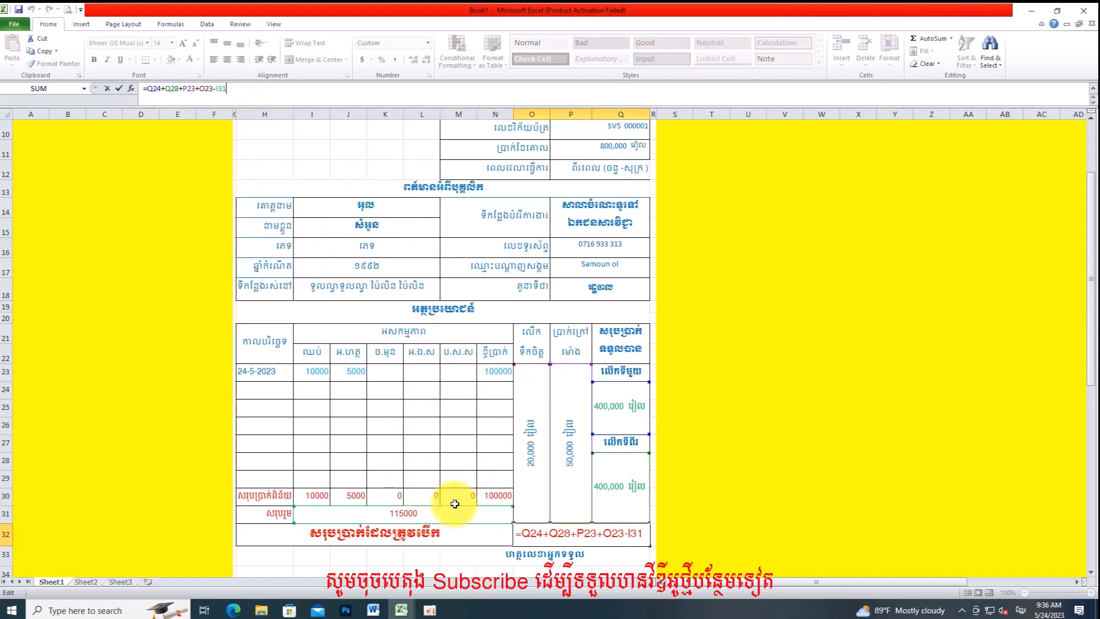
key("ctrl+Return")
scroll(487, 492, "down", 3)
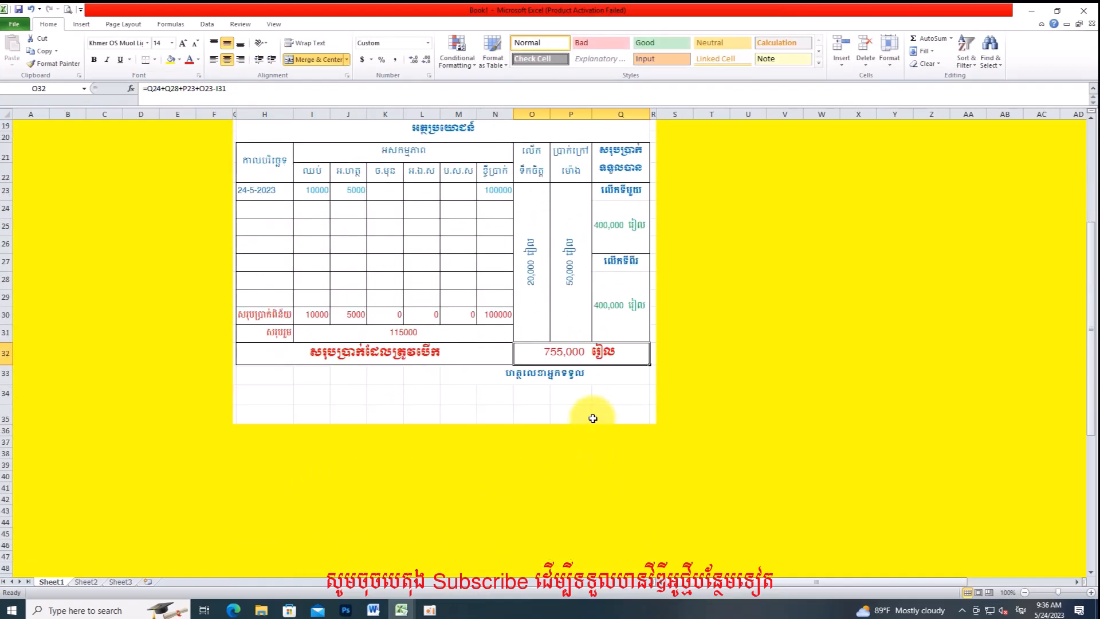
Step: Merge cells O35:P35 with Merge & Center and switch the keyboard language
left_click(579, 415)
mouse_move(582, 416)
left_mouse_down()
mouse_move(596, 416)
mouse_move(551, 414)
mouse_move(565, 415)
left_mouse_up()
left_click(589, 416)
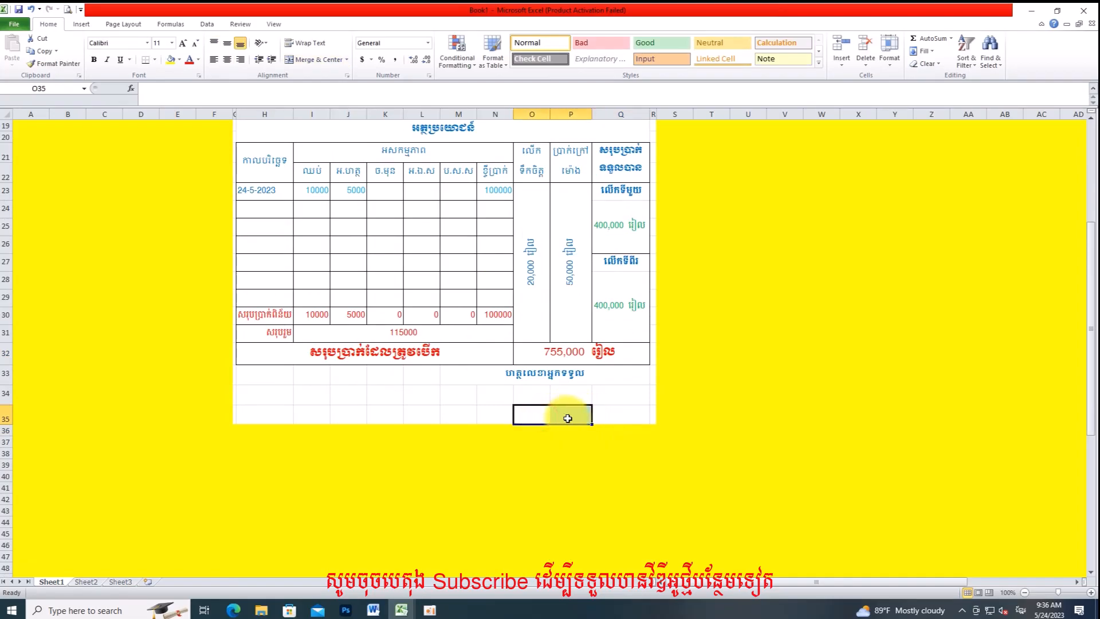
left_click(314, 60)
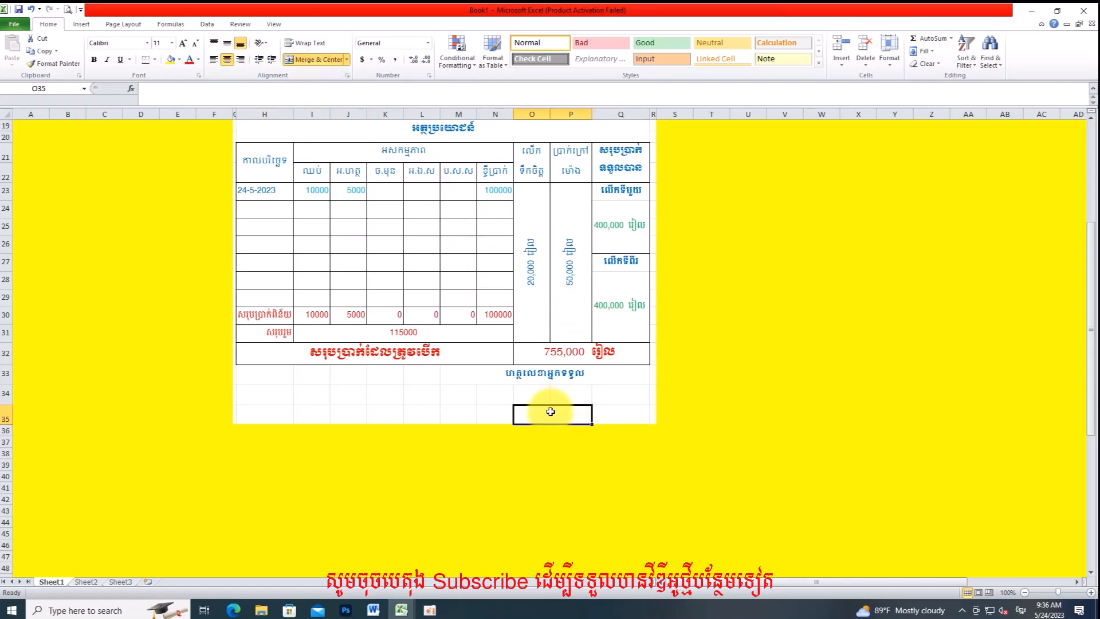
type("ធ")
key("alt+shift")
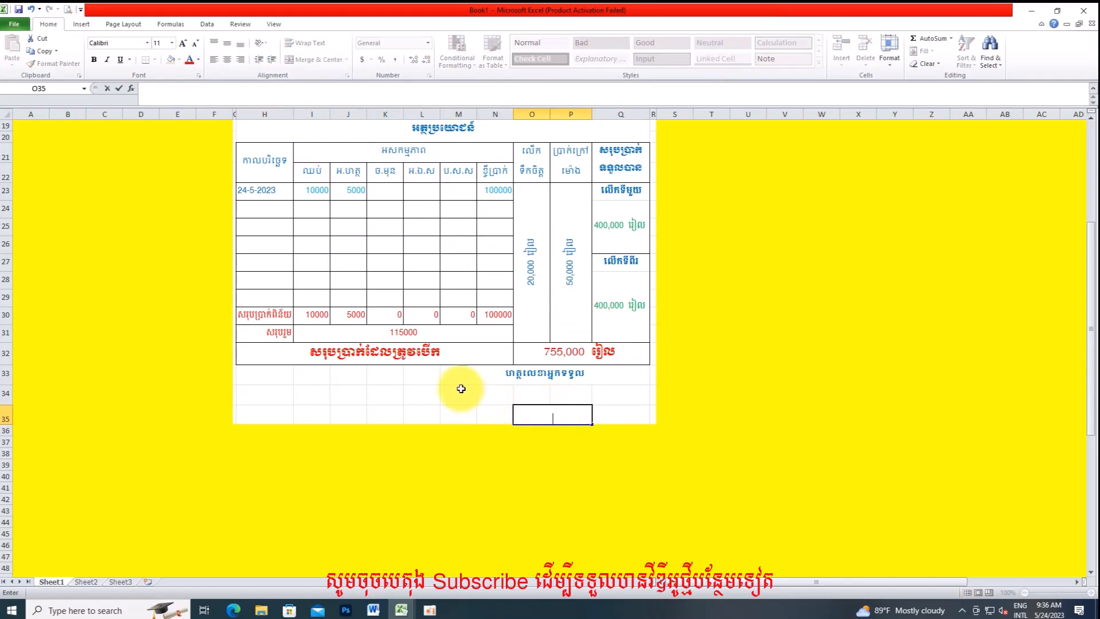
scroll(453, 379, "up", 4)
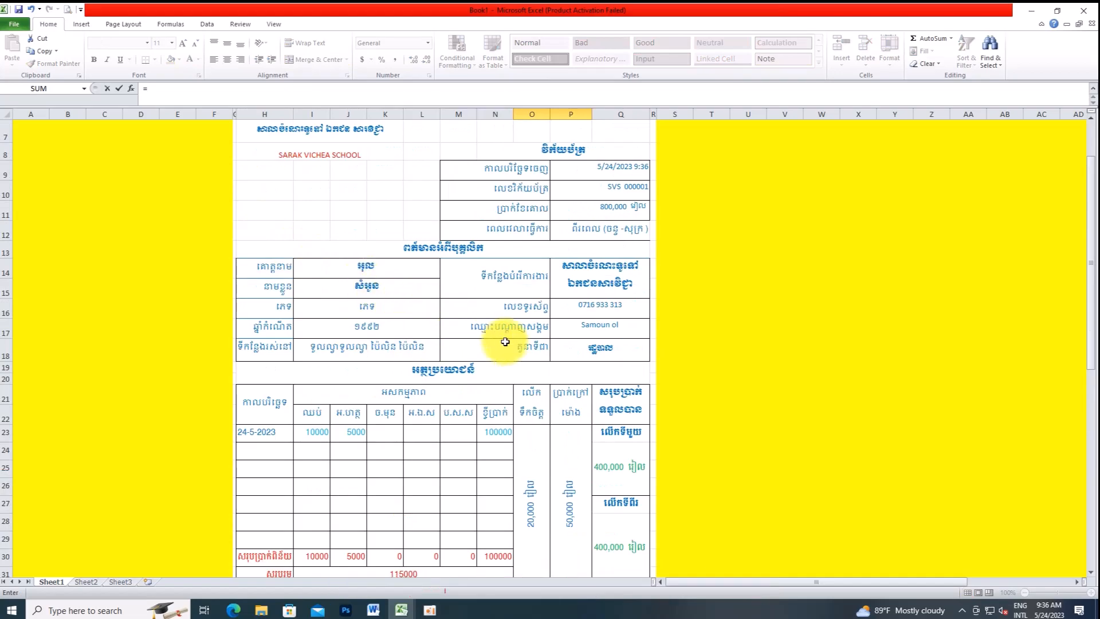
Step: Type the receiver's name in Khmer into merged cell O35, fixing typos with Backspace
scroll(509, 453, "down", 3)
key("BackSpace")
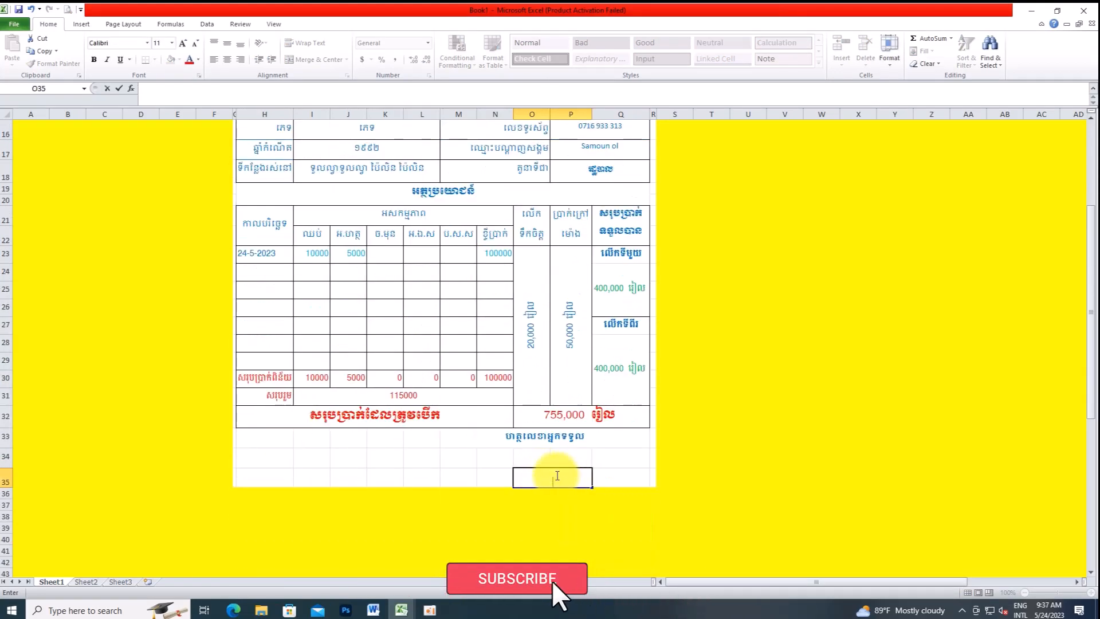
type("Gu")
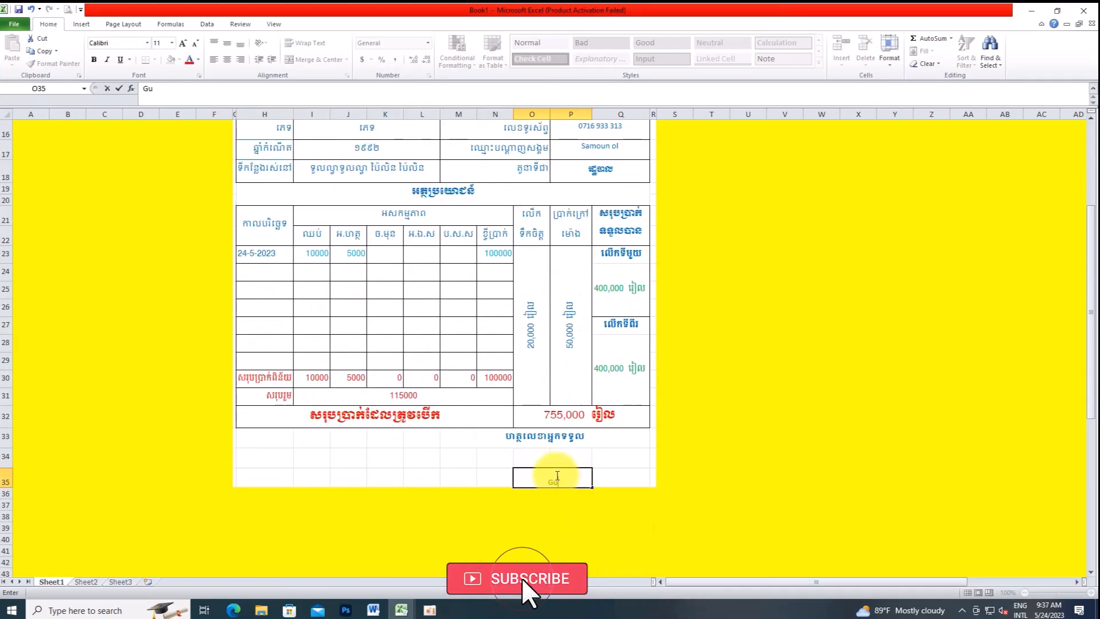
key("BackSpace")
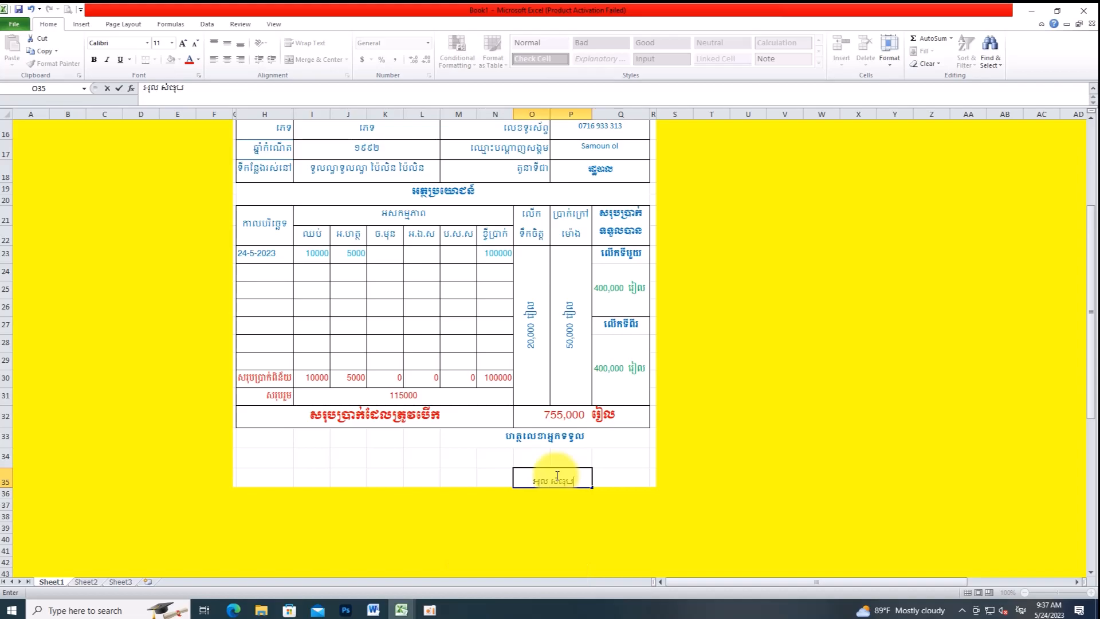
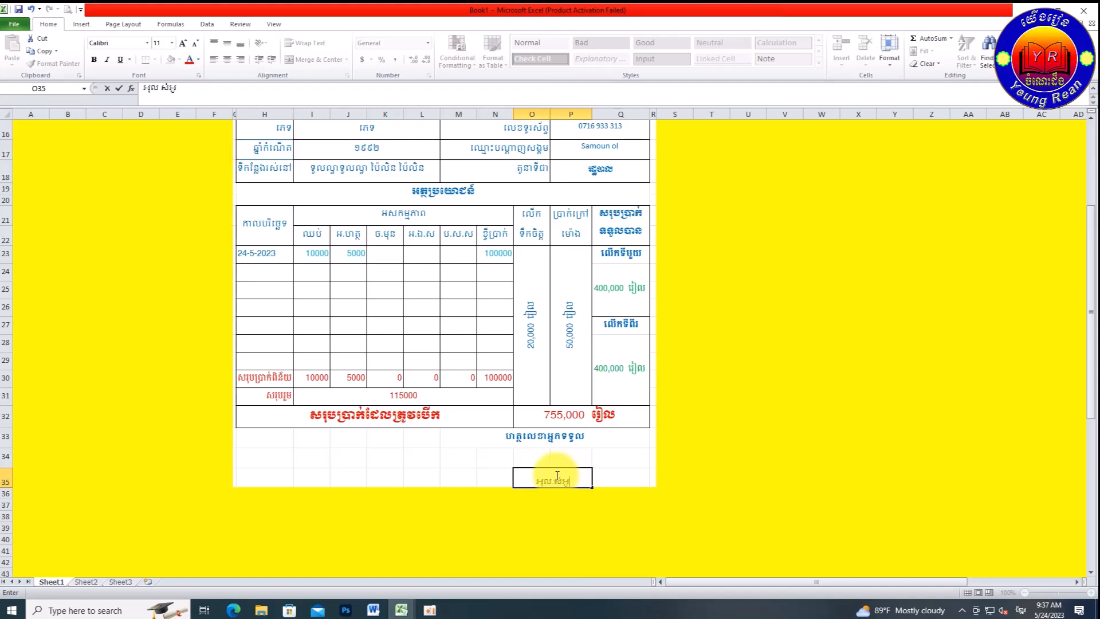
left_click(614, 478)
left_click(570, 477)
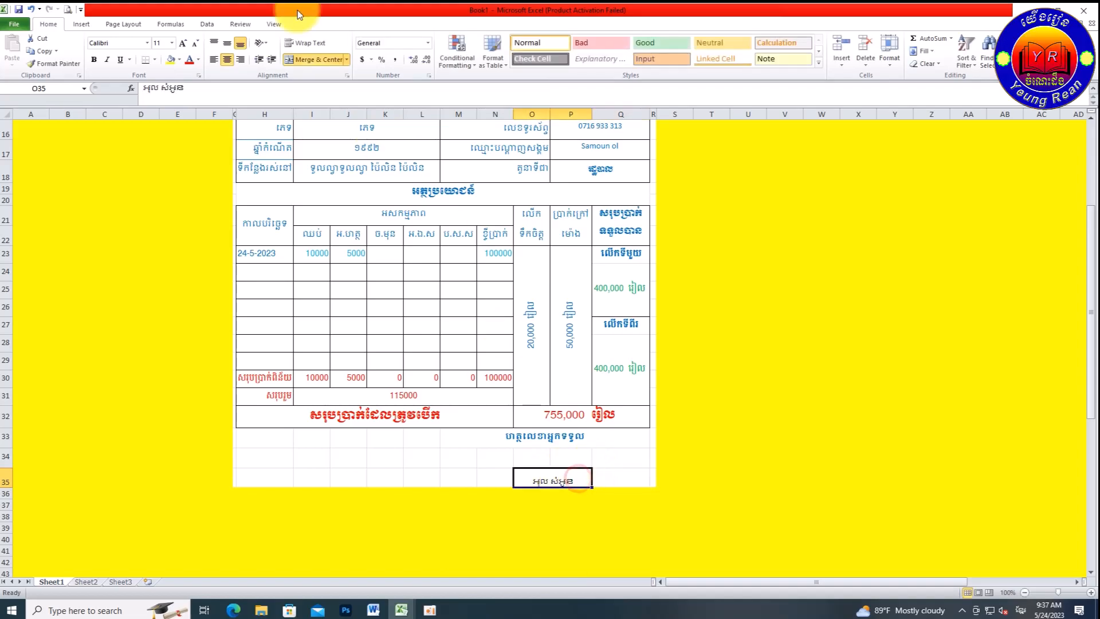
left_click(198, 58)
left_click(259, 160)
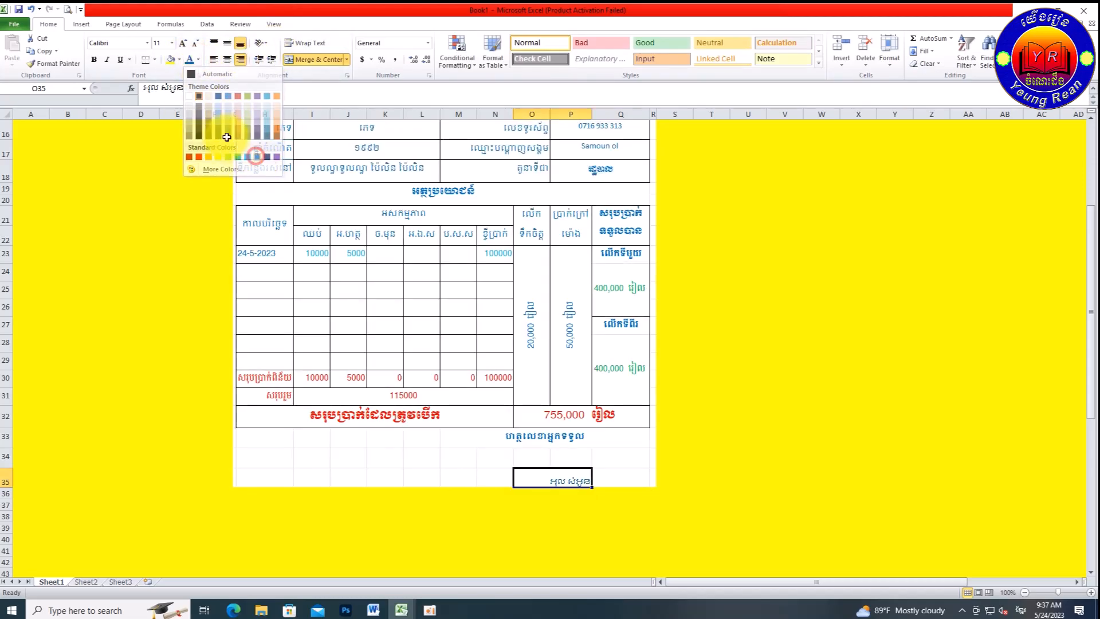
left_click(150, 42)
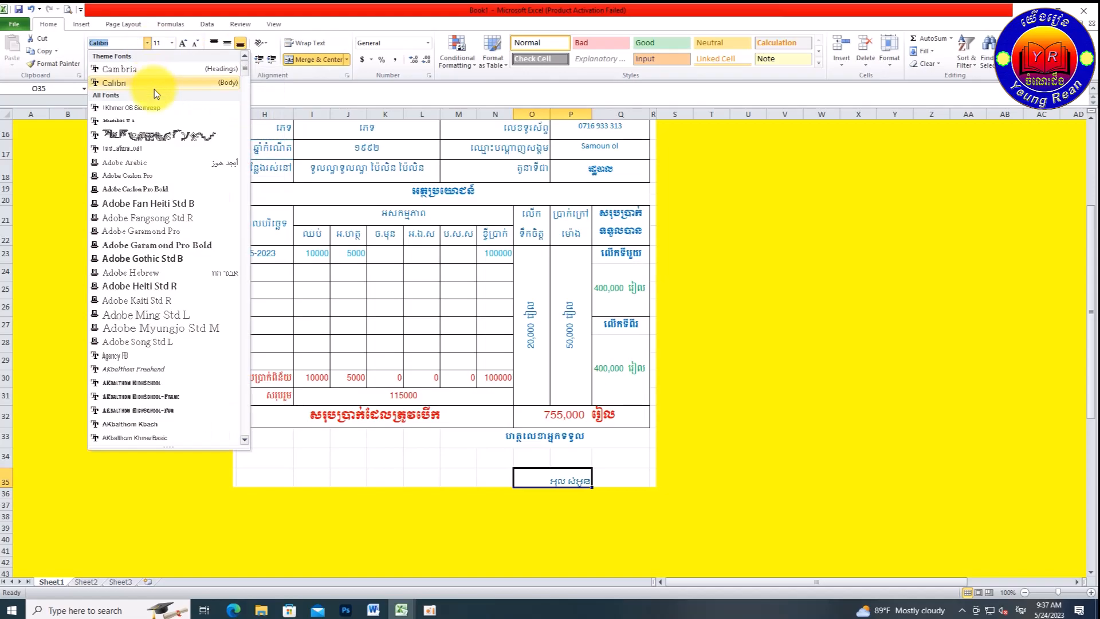
left_click(153, 107)
left_click(255, 422)
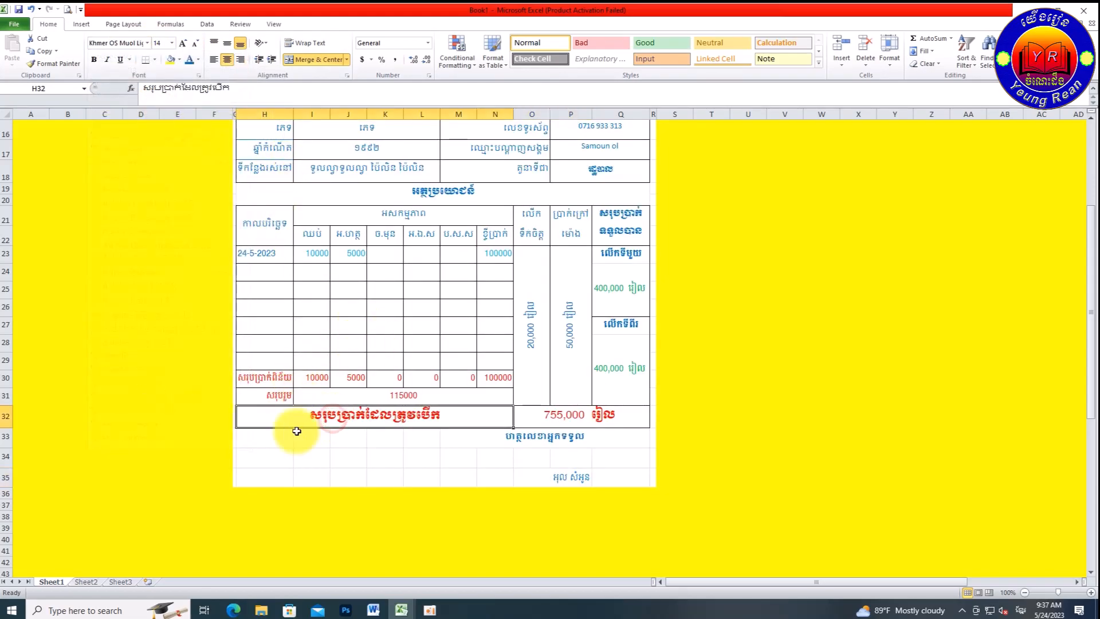
scroll(389, 363, "up", 3)
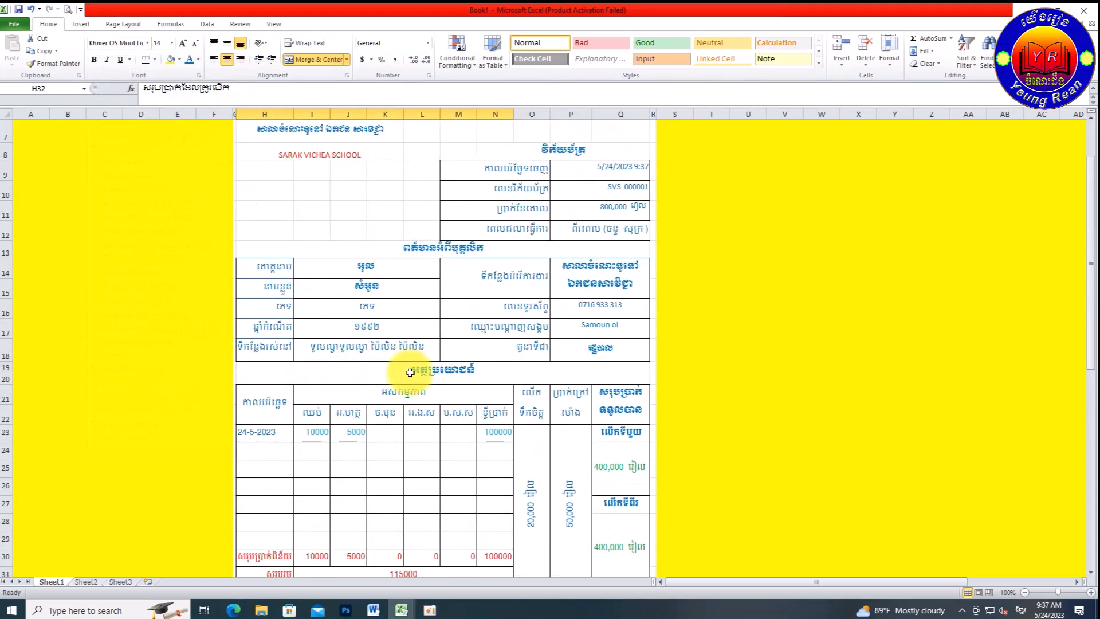
scroll(355, 220, "up", 1)
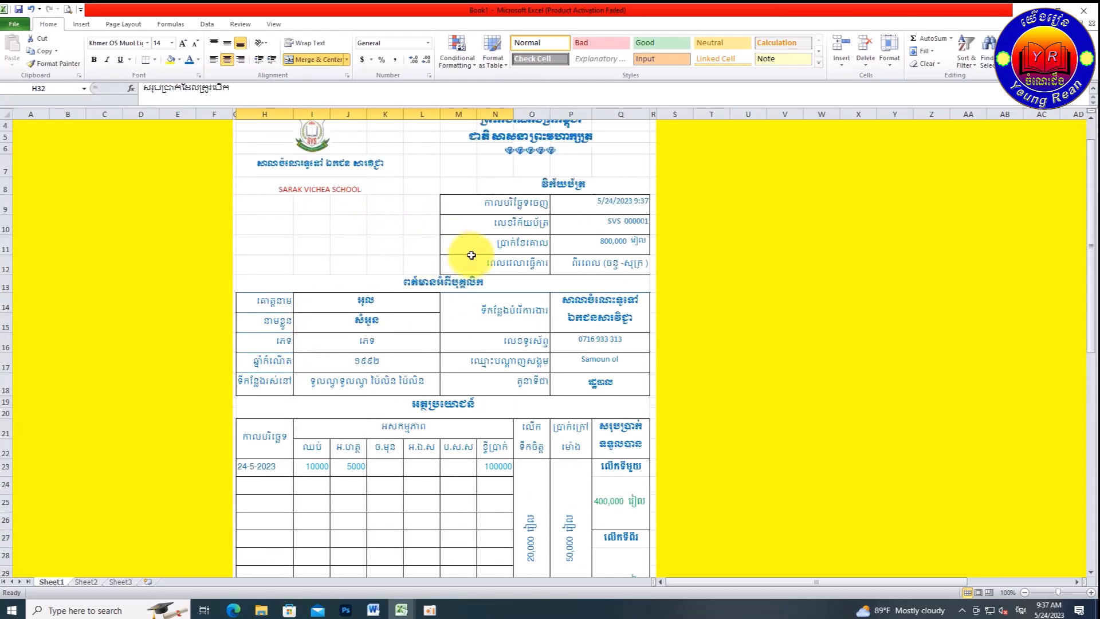
scroll(484, 296, "down", 3)
scroll(456, 329, "down", 1)
scroll(455, 322, "up", 2)
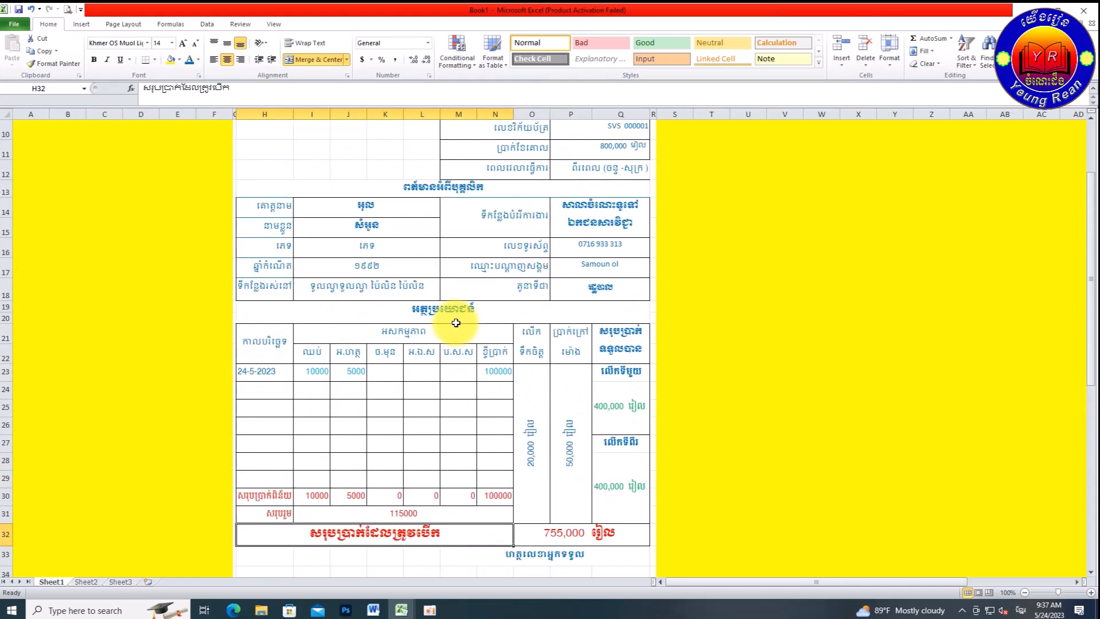
scroll(455, 323, "up", 2)
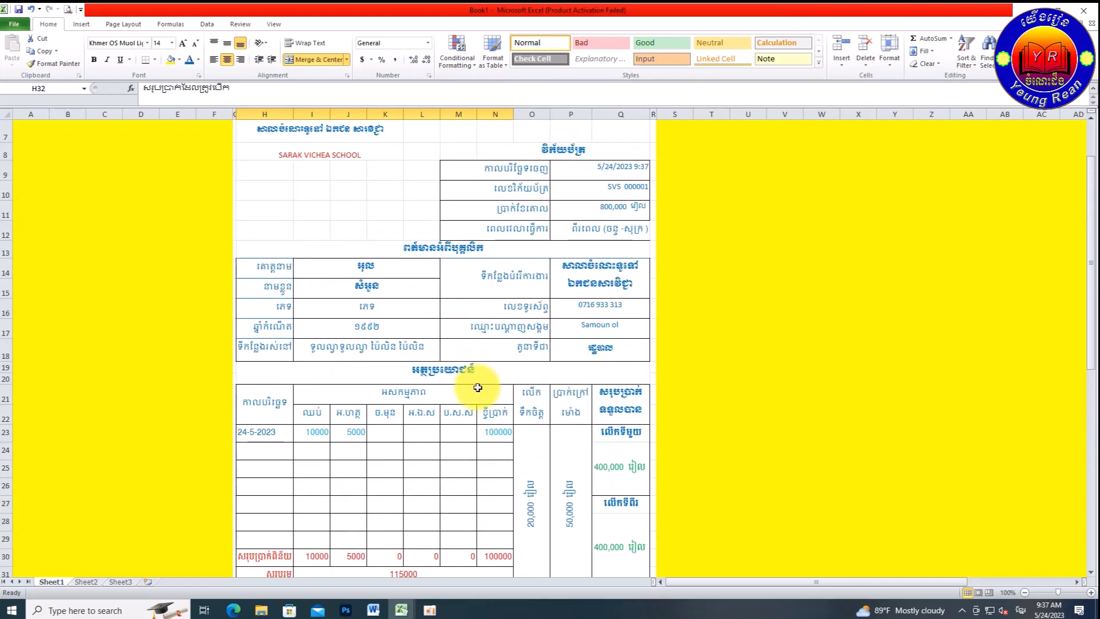
scroll(515, 372, "down", 4)
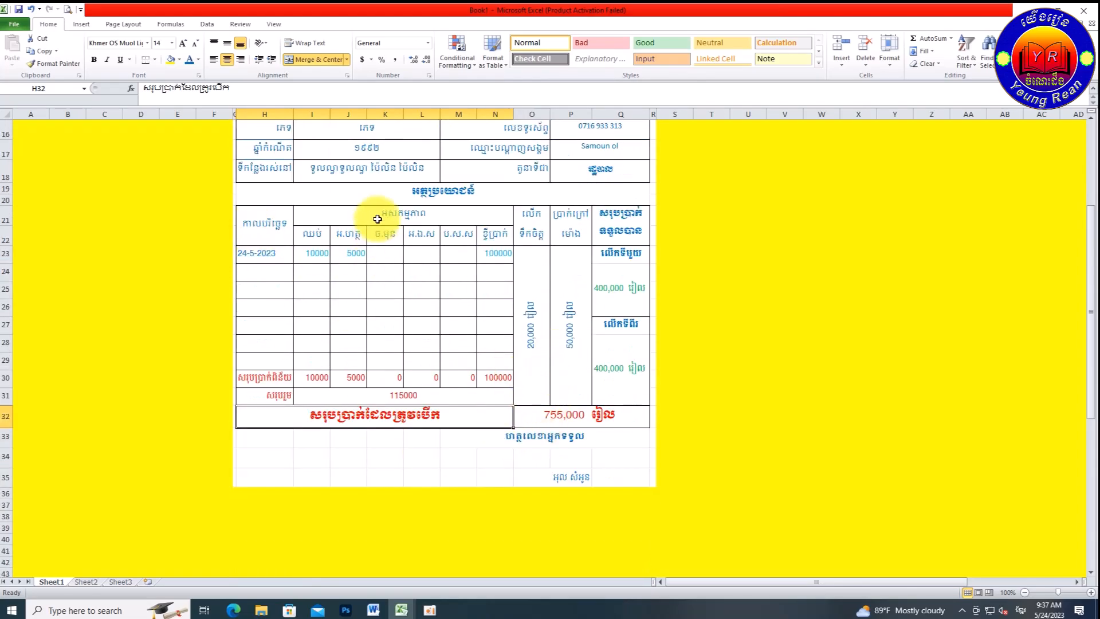
Step: Enter 25000 in M23, then clear the whole first expense row H23:N23
left_click(458, 255)
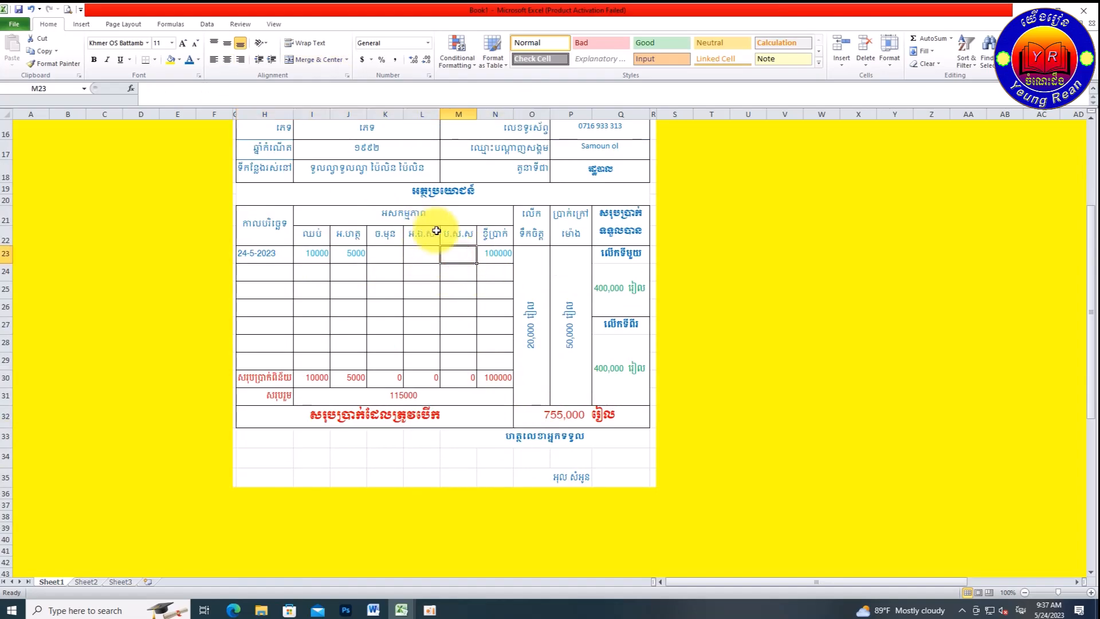
type("25000")
left_click(457, 289)
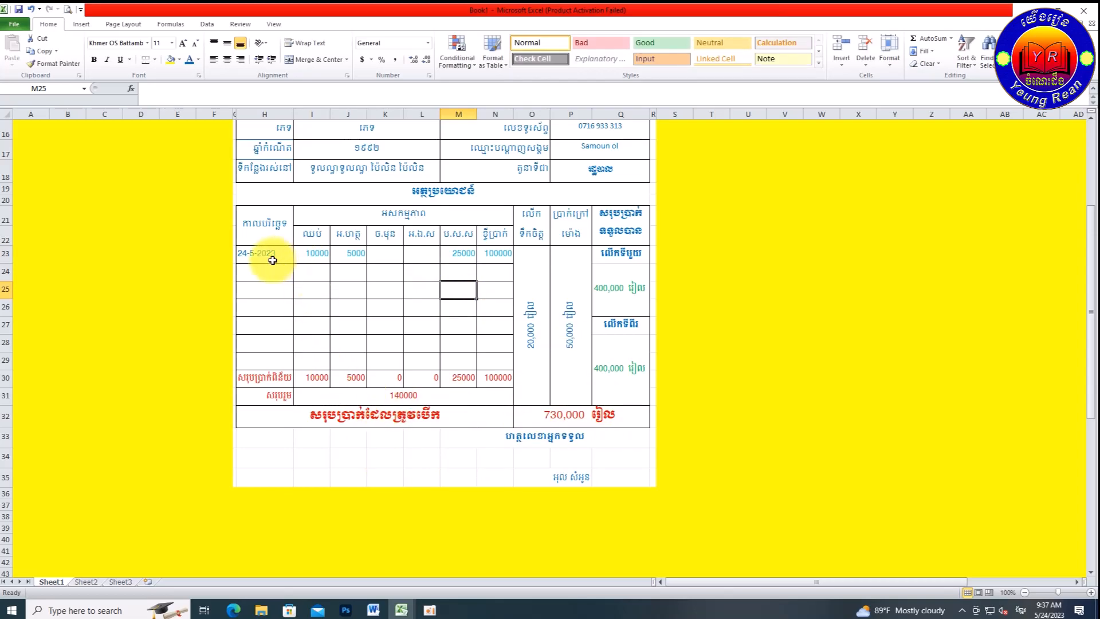
left_click_drag(278, 253, 485, 261)
key("Delete")
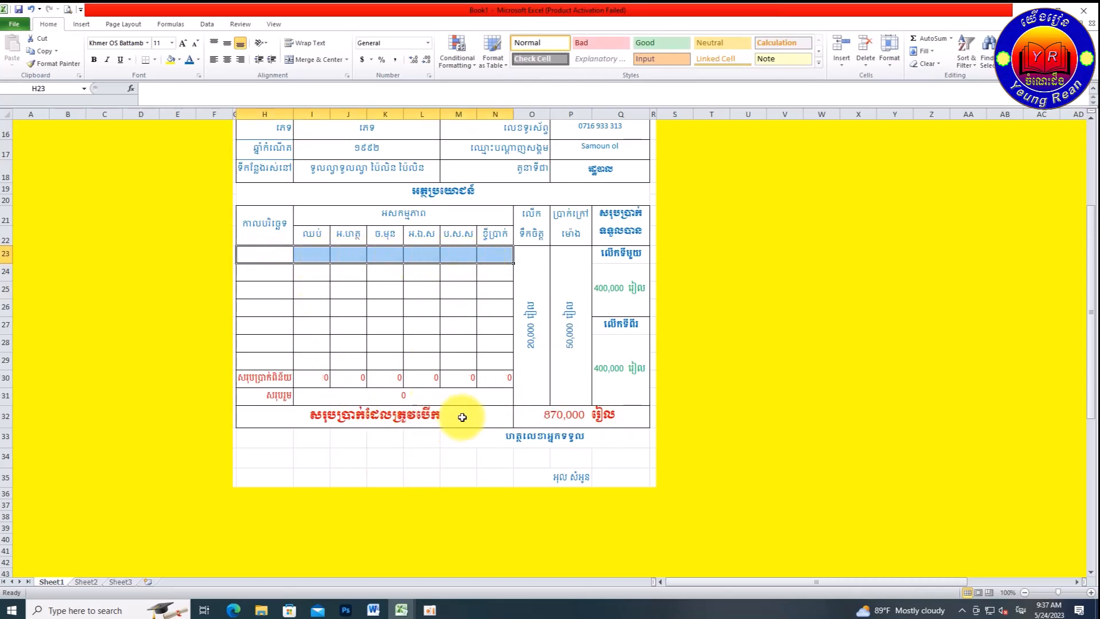
left_click(563, 413)
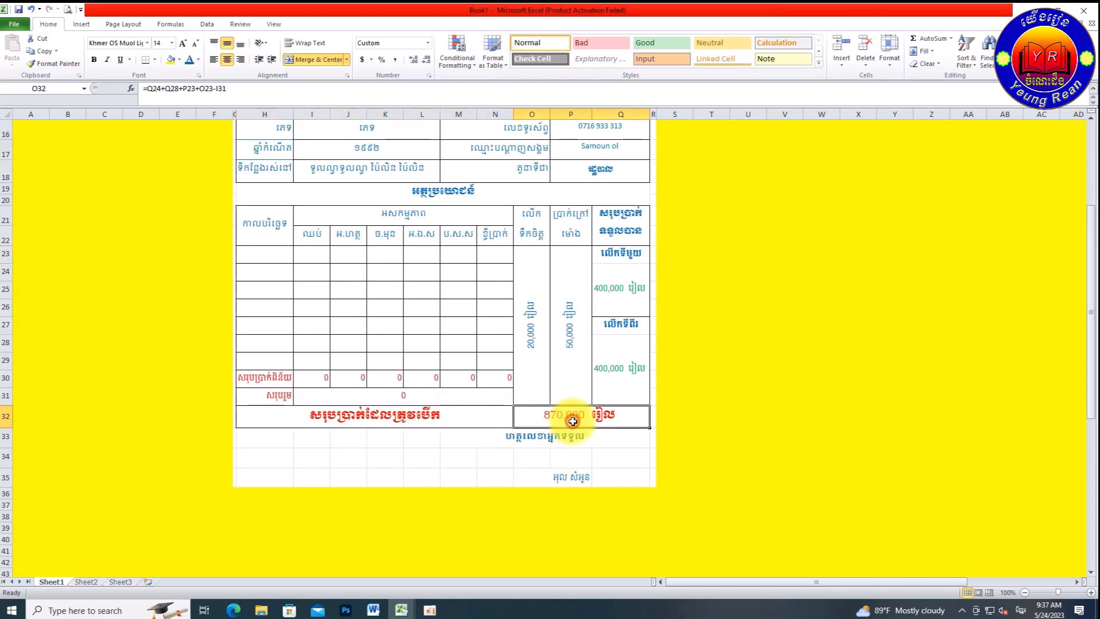
scroll(499, 413, "up", 5)
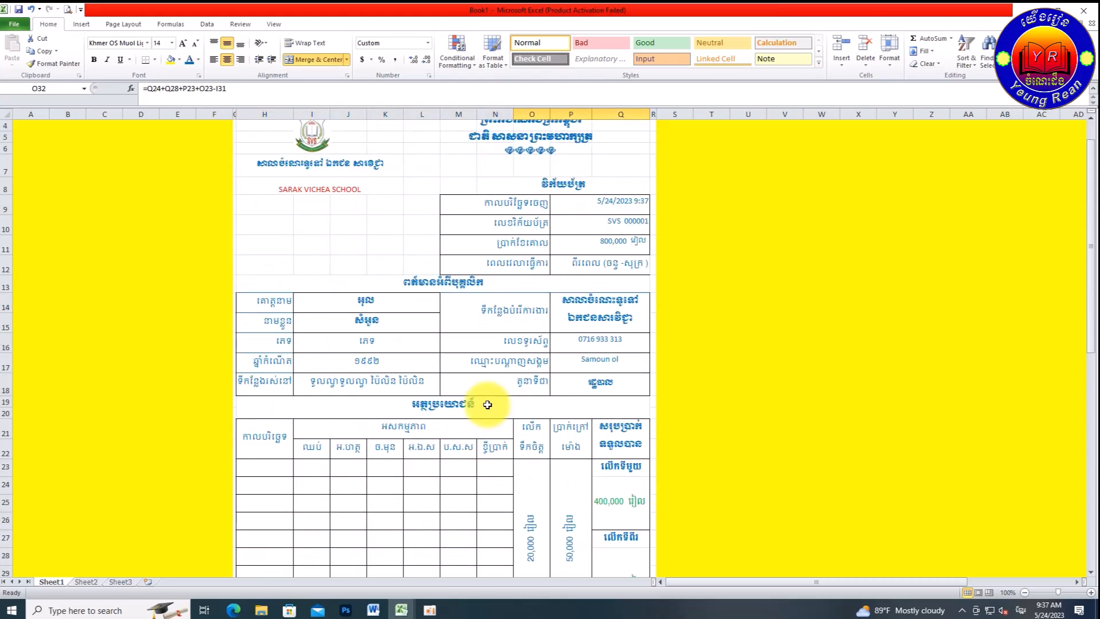
scroll(485, 405, "down", 1)
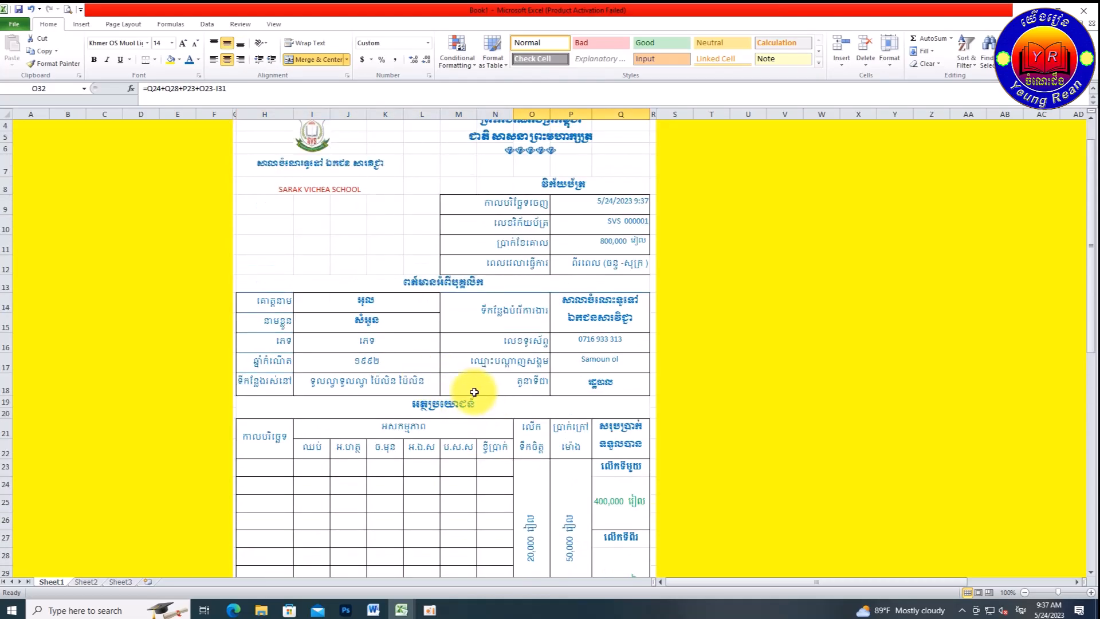
scroll(477, 393, "up", 1)
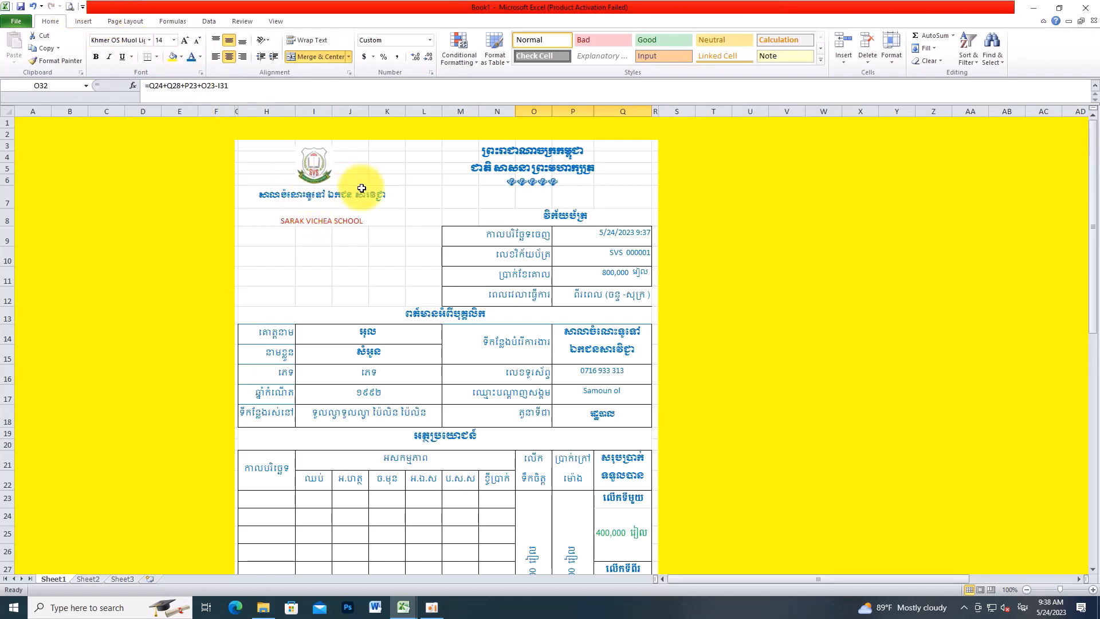
scroll(395, 320, "down", 2)
scroll(400, 321, "down", 2)
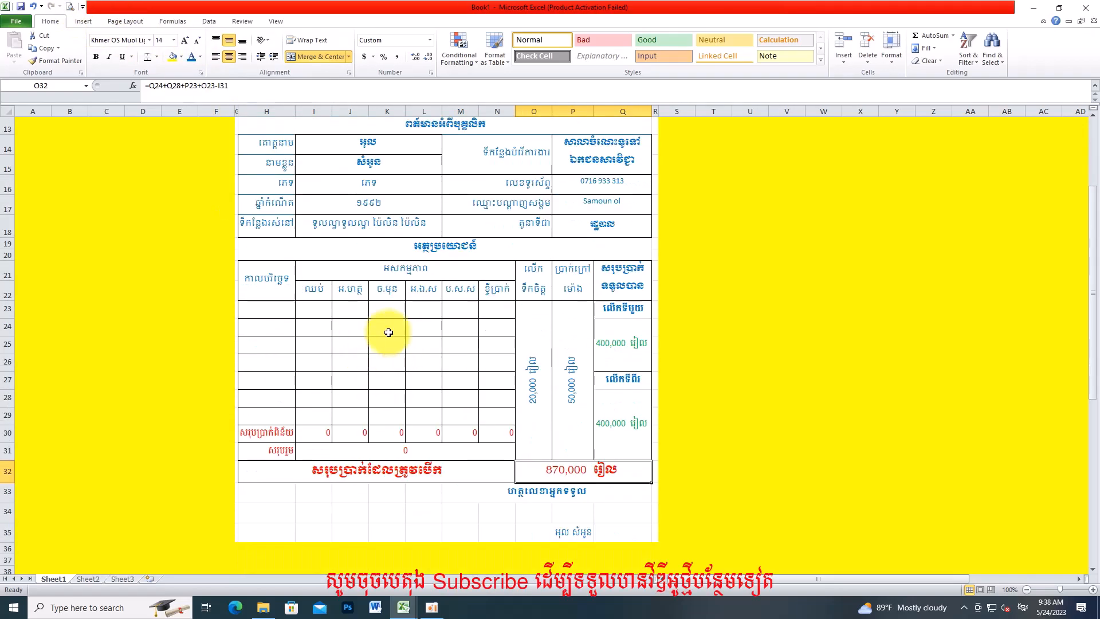
scroll(393, 307, "up", 2)
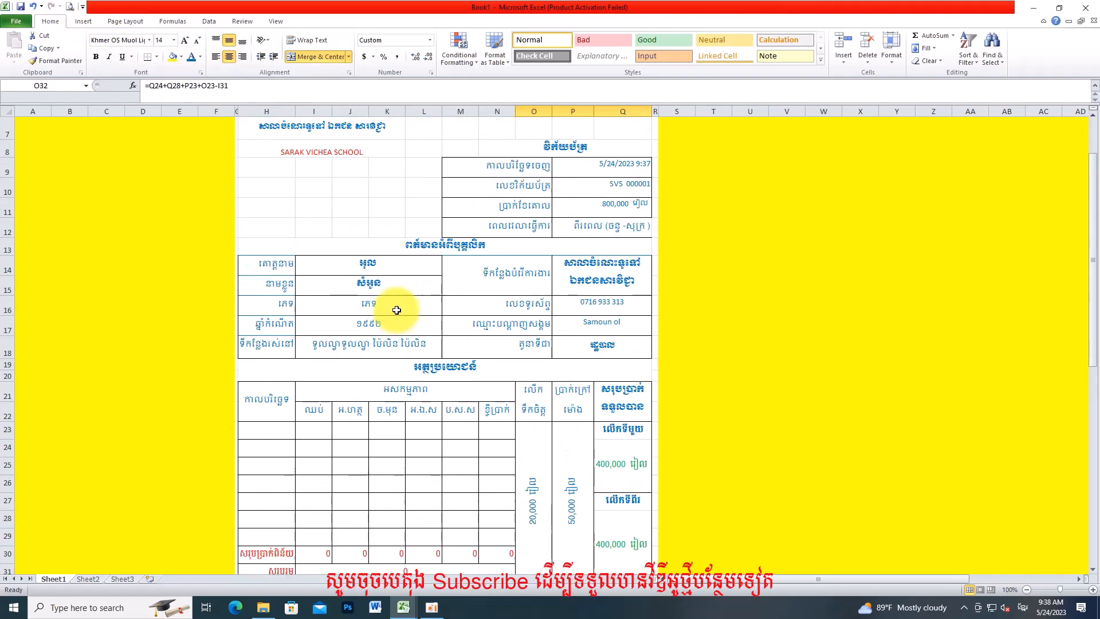
Step: Date row 23 as 24-5-2023 with 50000 in N23, and begin dating H24 24-5-2023
left_click(286, 433)
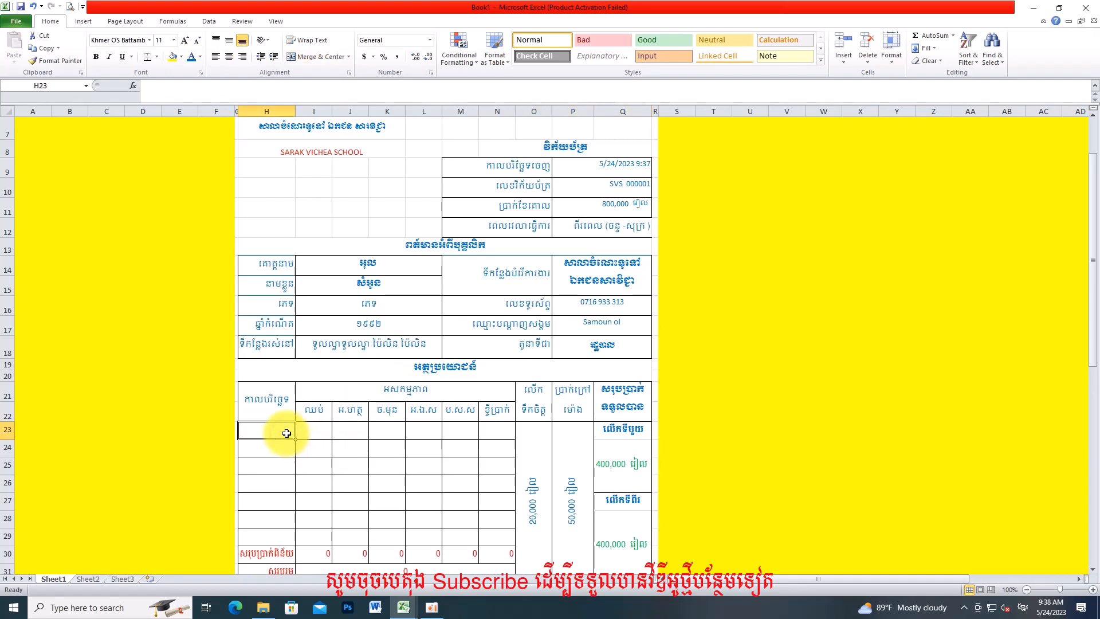
type("24-5-2023")
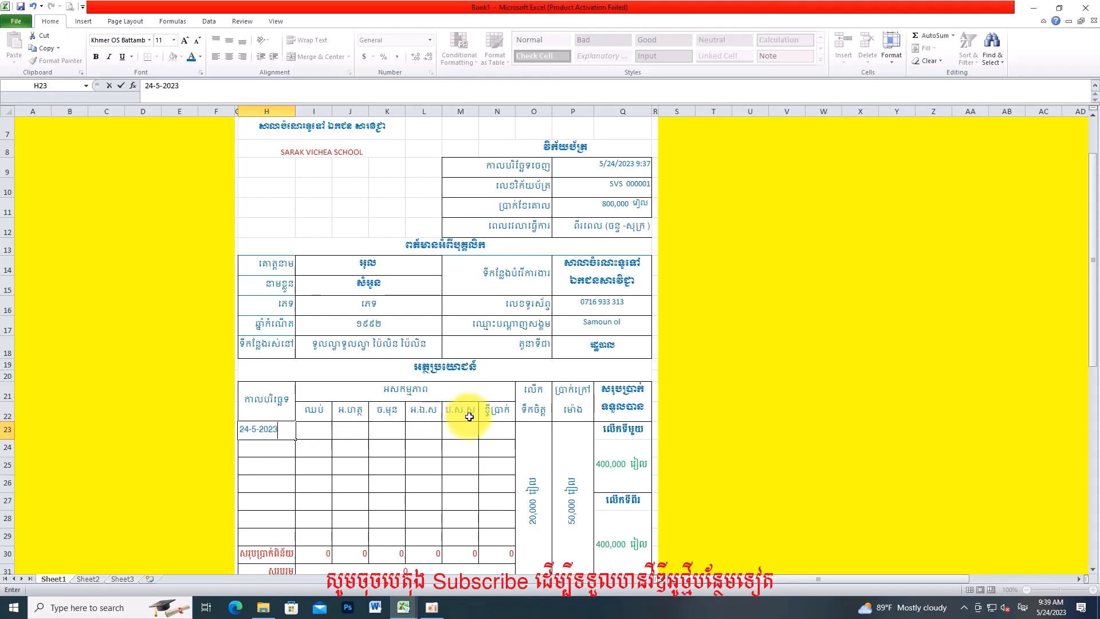
left_click(503, 429)
type("500")
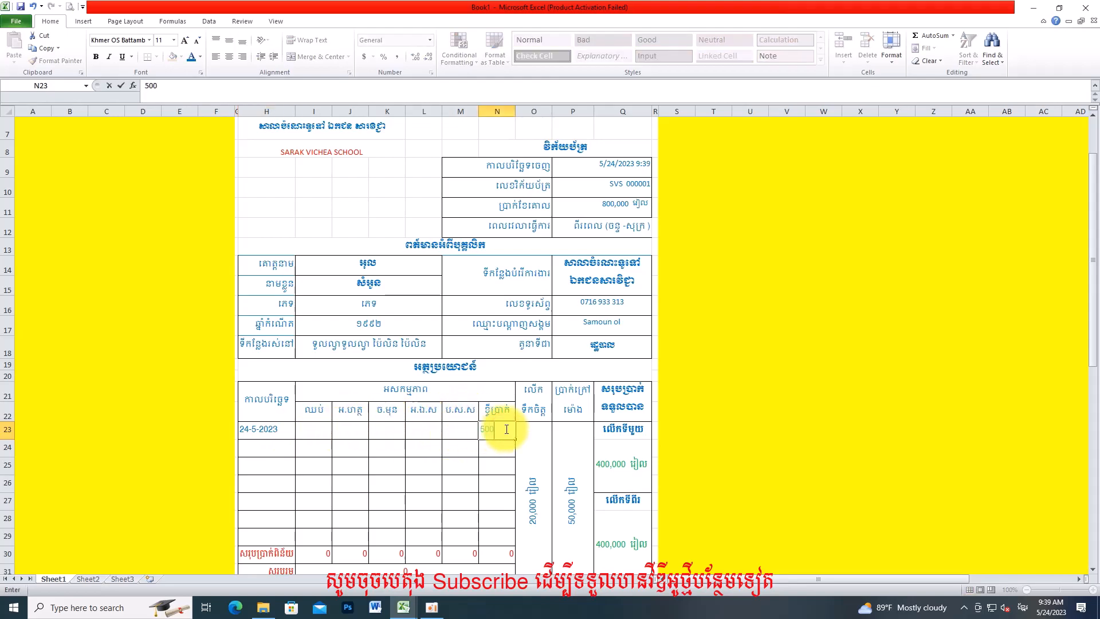
type("00")
left_click(485, 461)
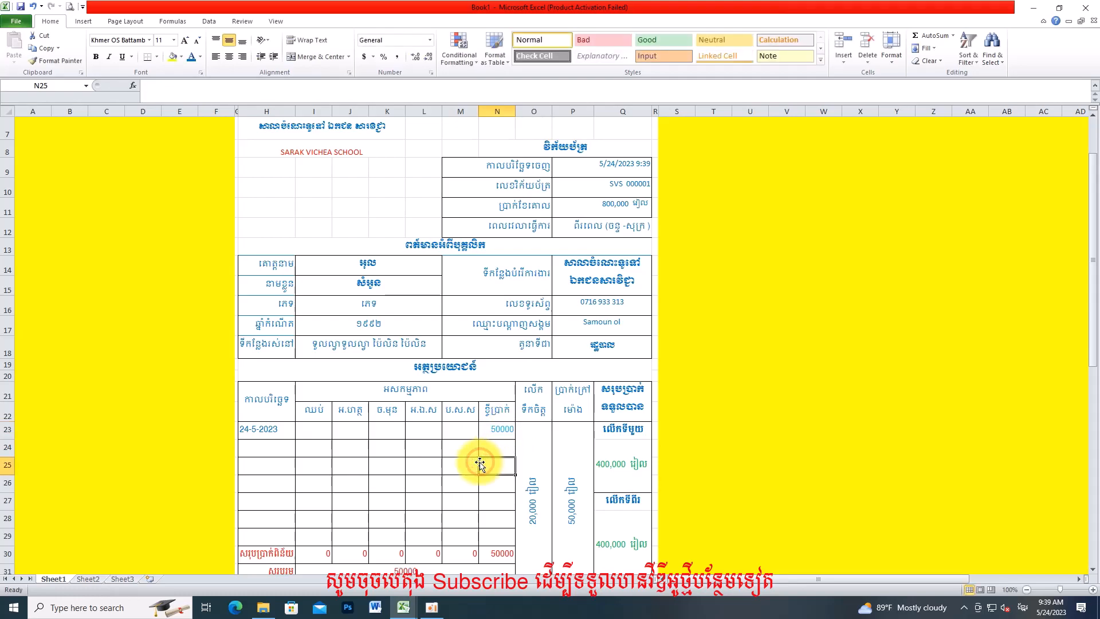
left_click(279, 447)
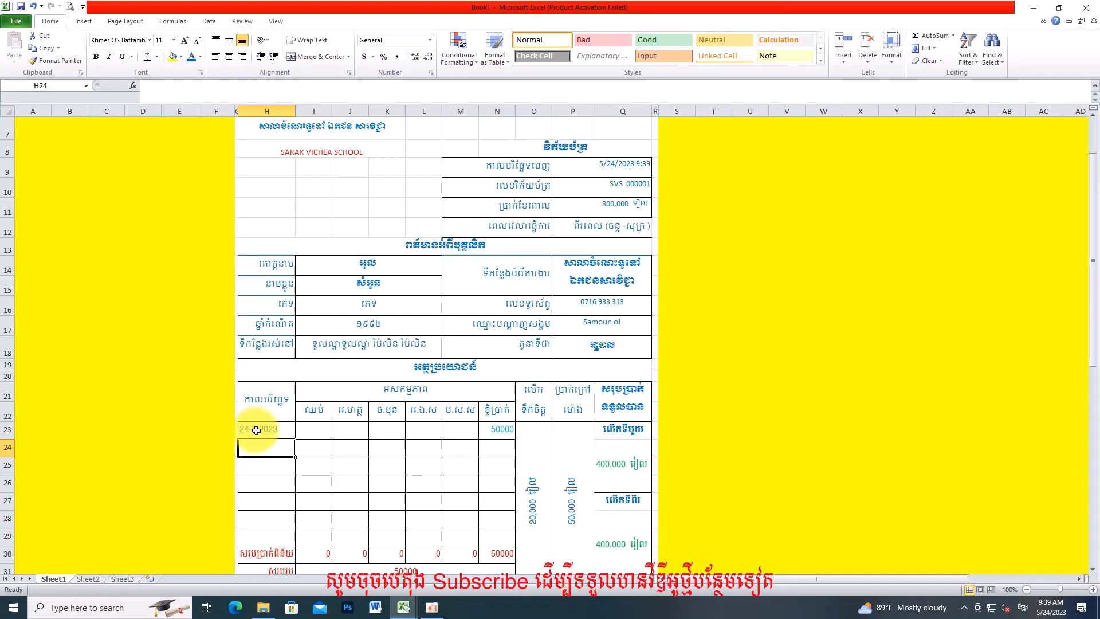
type("24-5-2023")
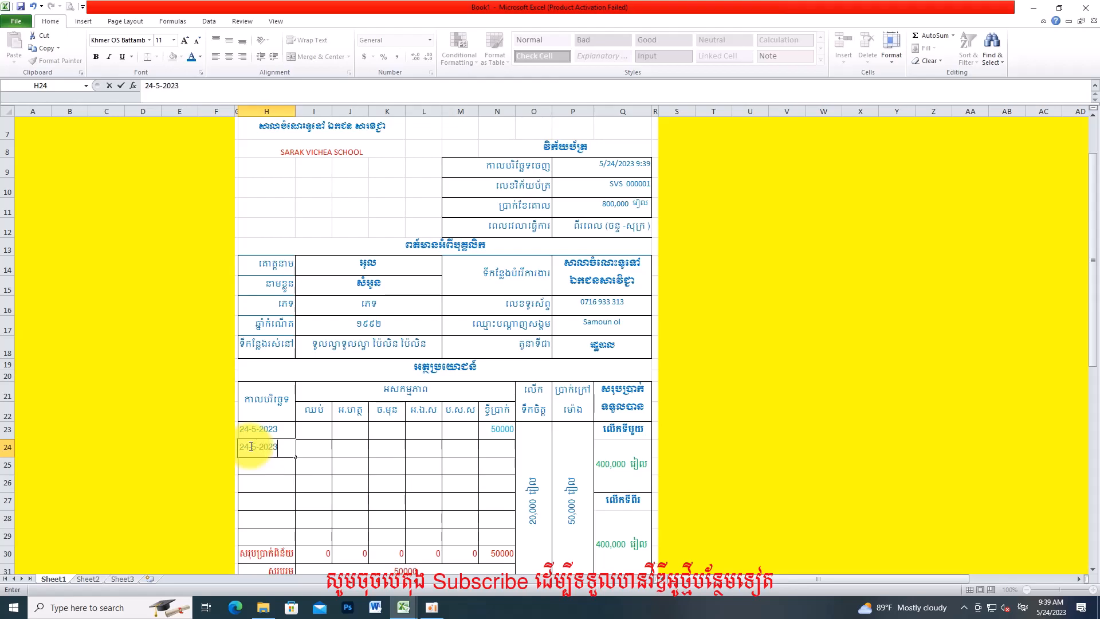
Step: Confirm the 24-5-2023 date in H24 and enter 5000 in J24
left_click(356, 444)
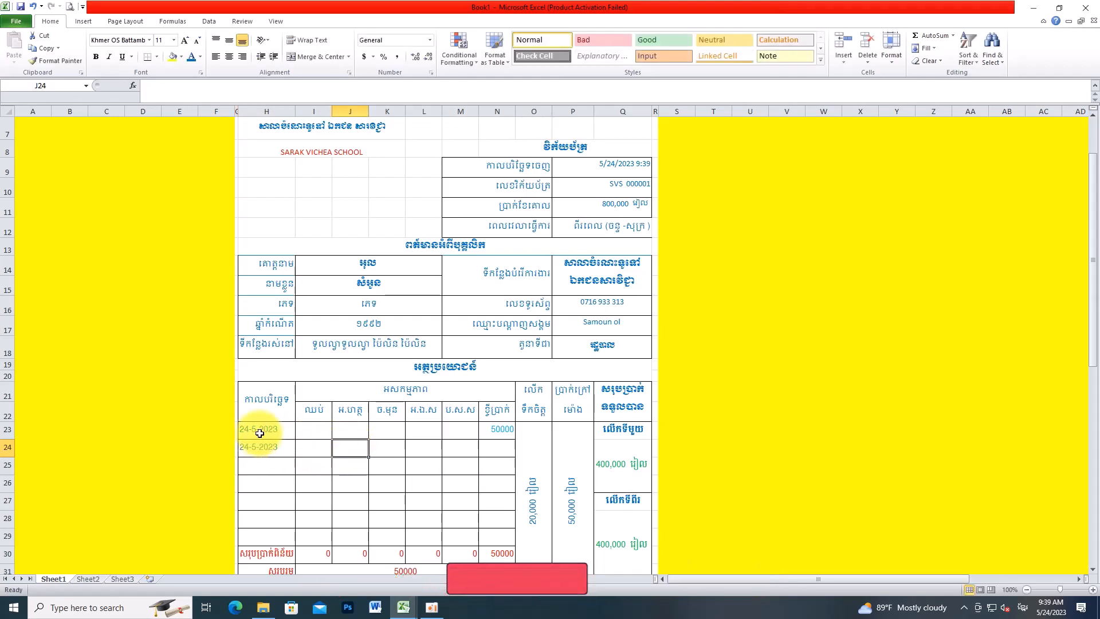
left_click(348, 407)
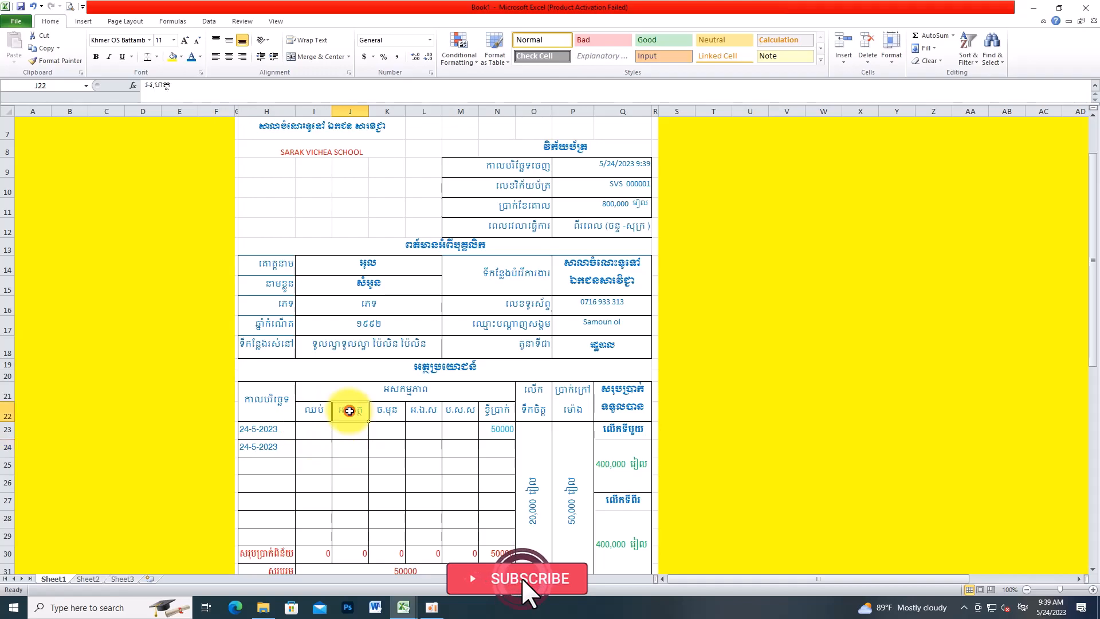
left_click(351, 445)
type("5")
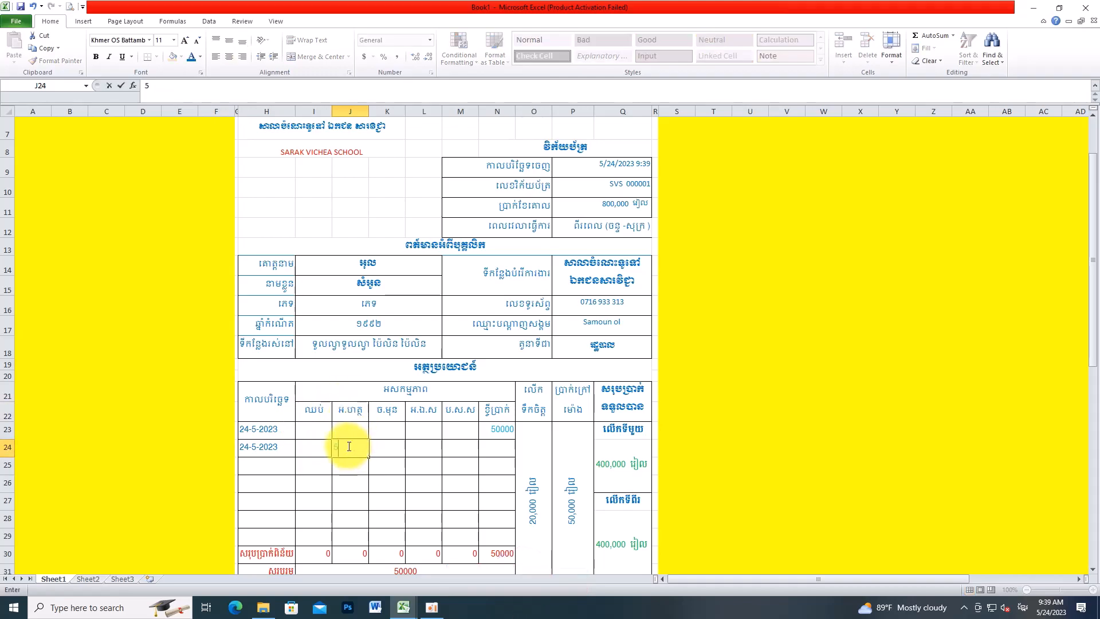
left_click(387, 479)
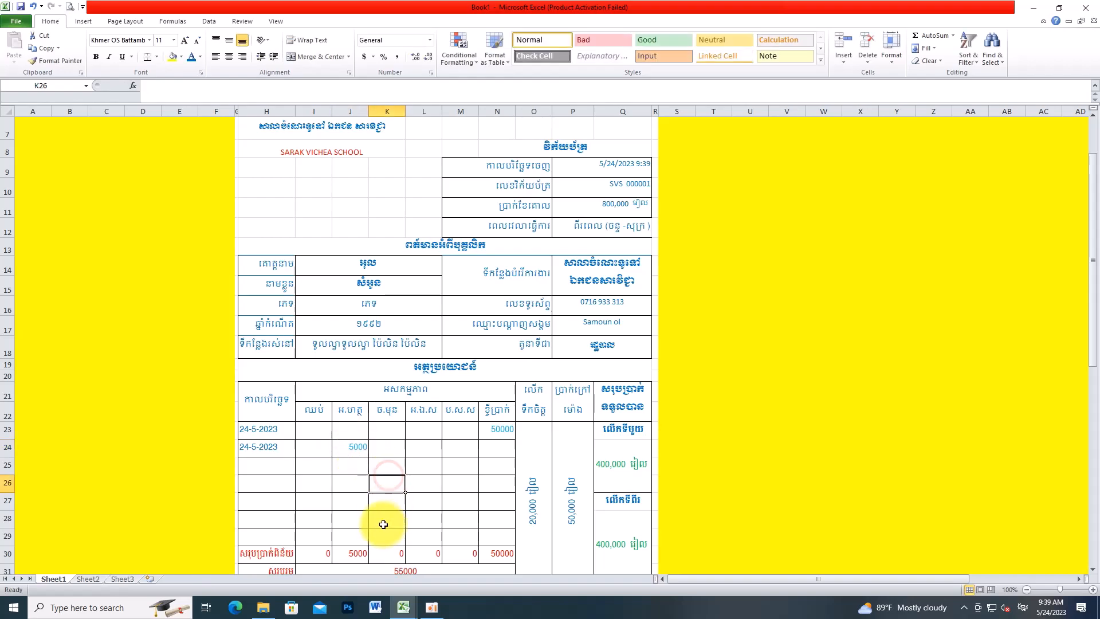
Step: Select the receipt area from H3, then reduce the selection to cell L12
scroll(386, 508, "down", 2)
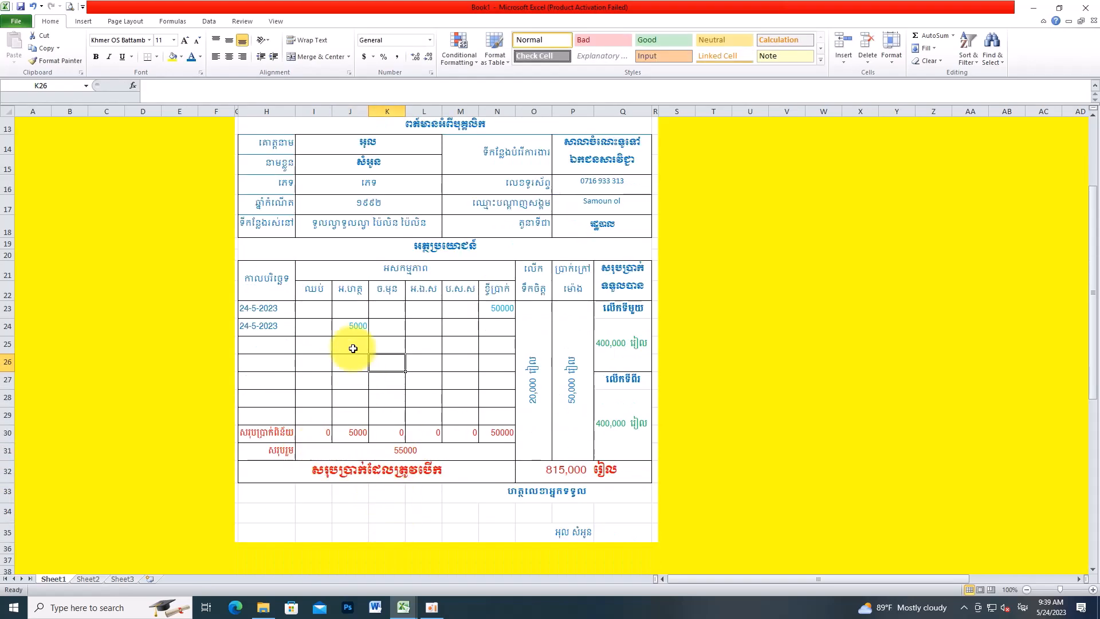
scroll(464, 427, "up", 3)
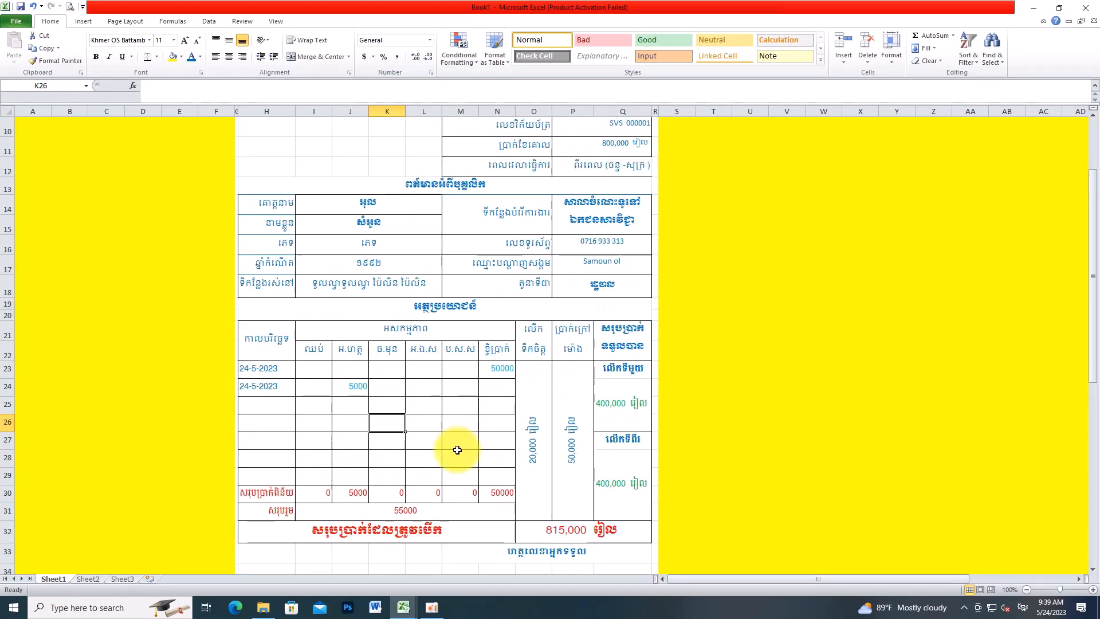
scroll(456, 427, "up", 1)
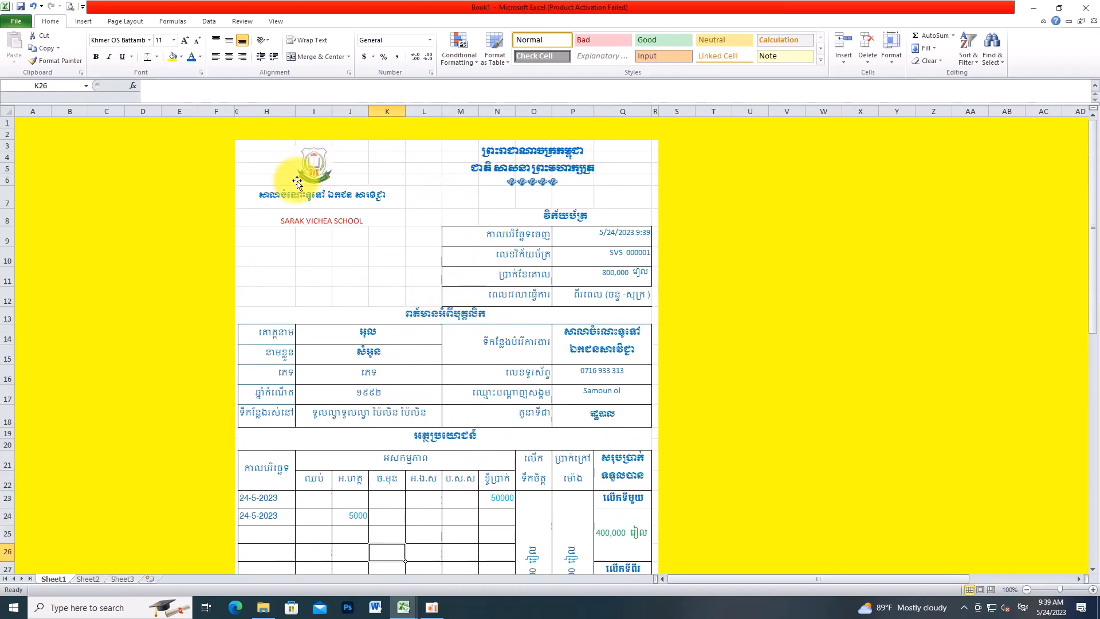
left_click_drag(247, 150, 487, 315)
scroll(486, 316, "up", 7)
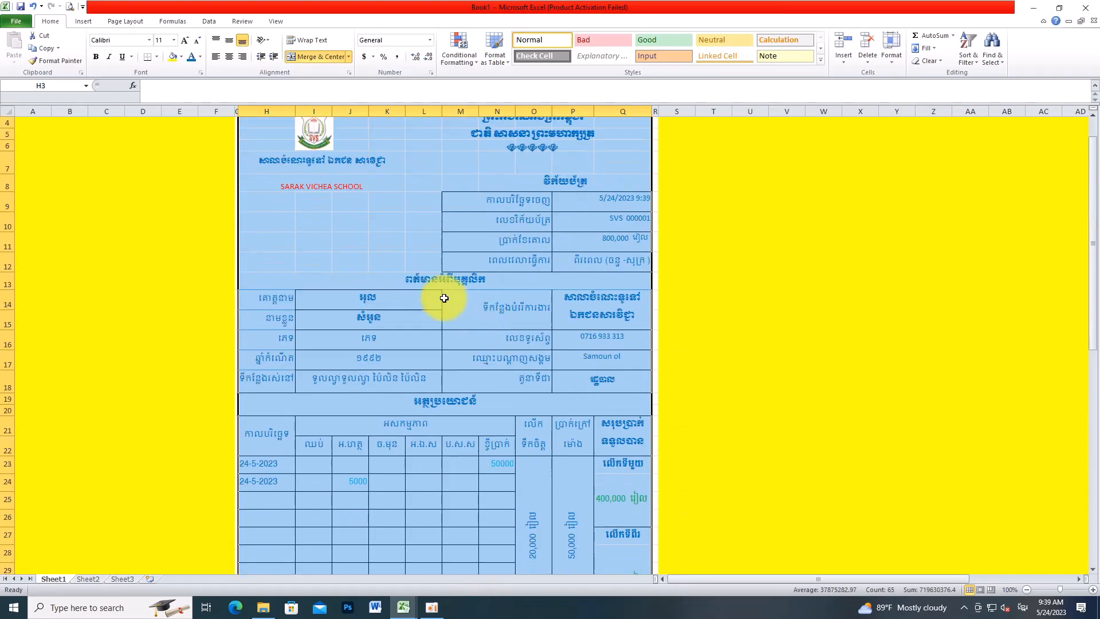
left_click(423, 262)
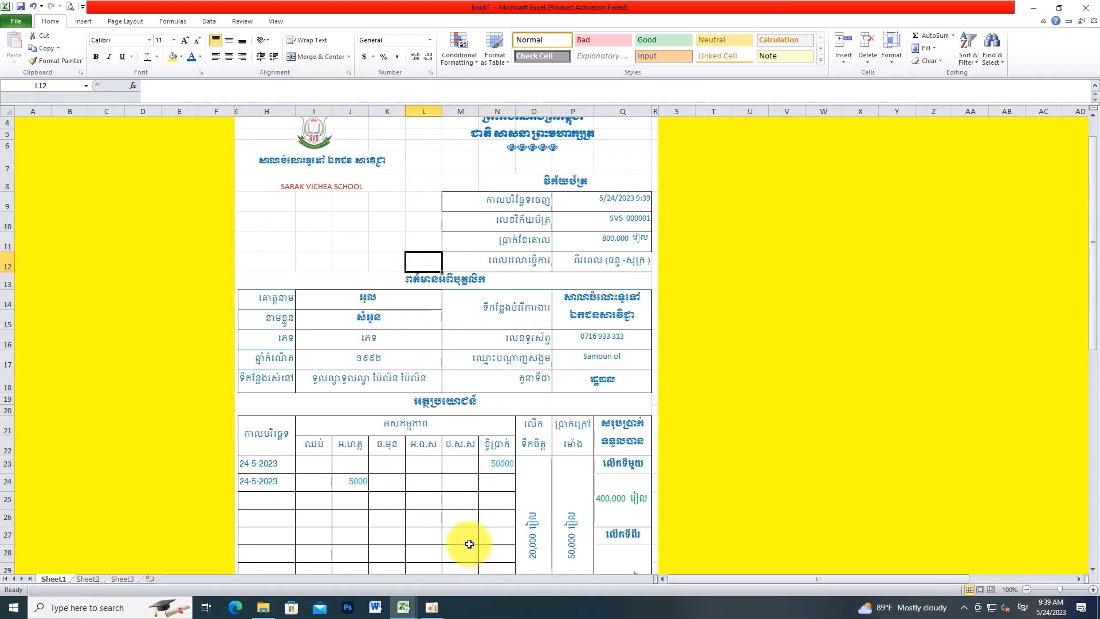
scroll(441, 509, "down", 1)
scroll(447, 501, "down", 1)
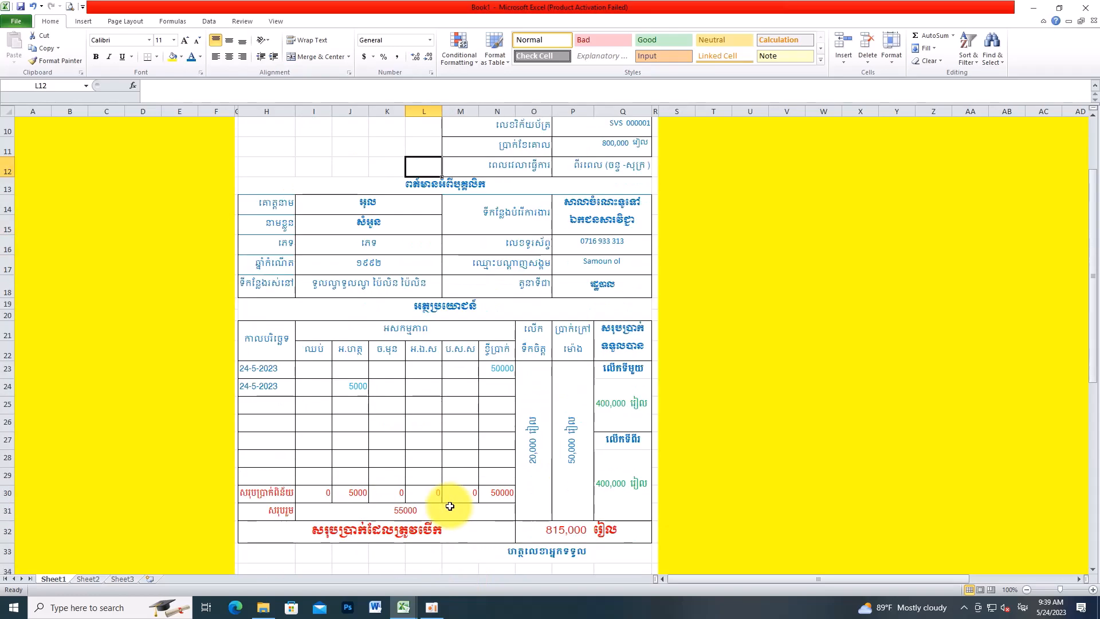
scroll(419, 441, "up", 3)
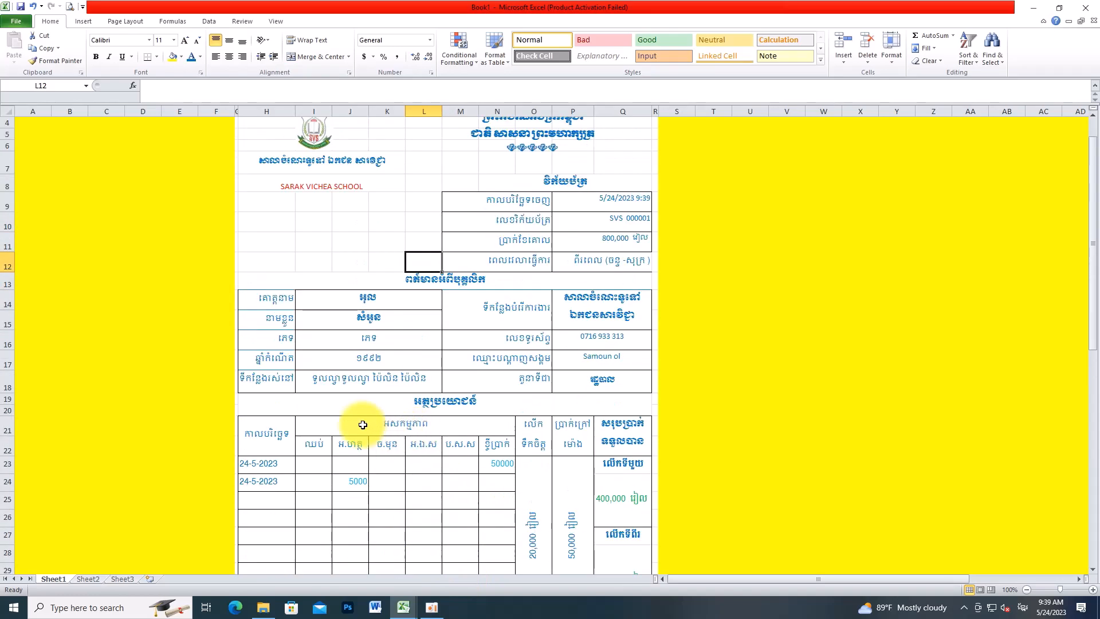